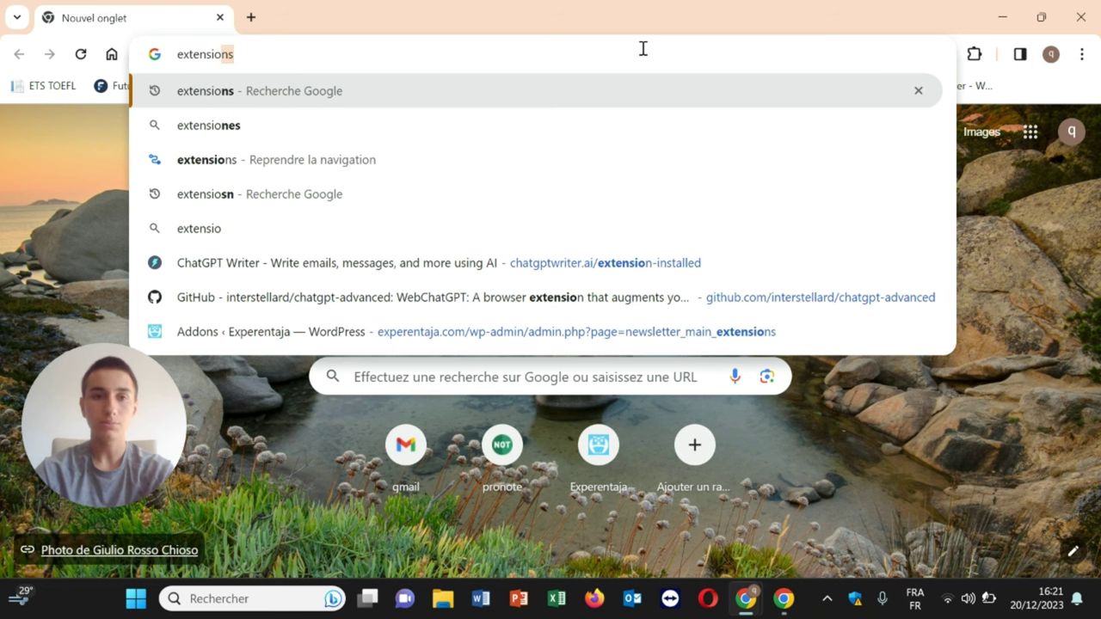
Step: Search the web for "extensions" and open the Chrome Web Store from the results
key(Return)
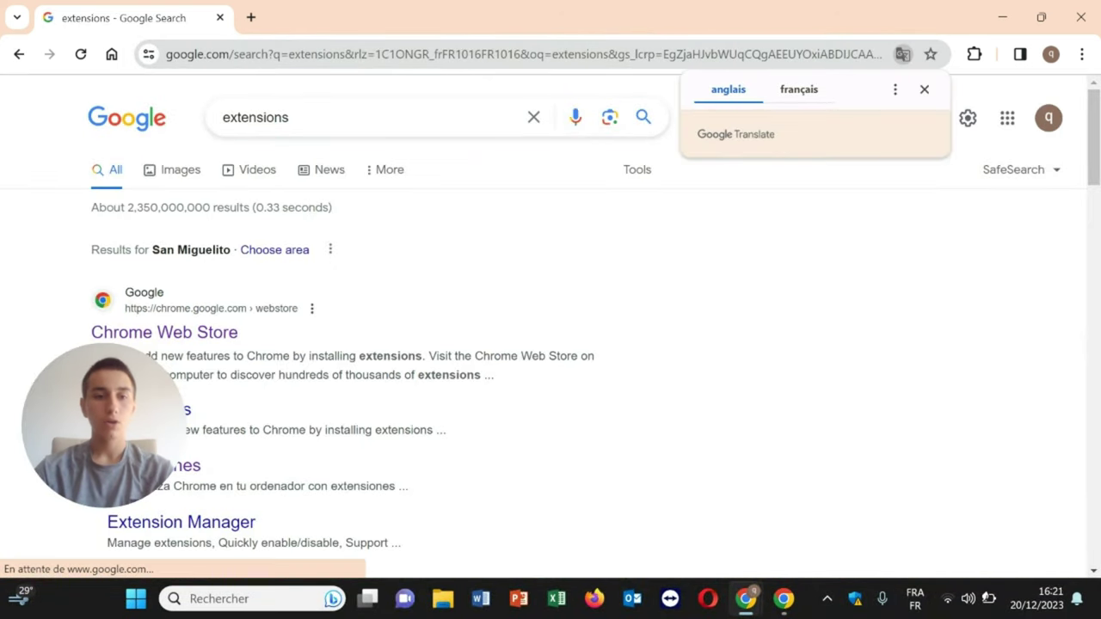
click(153, 338)
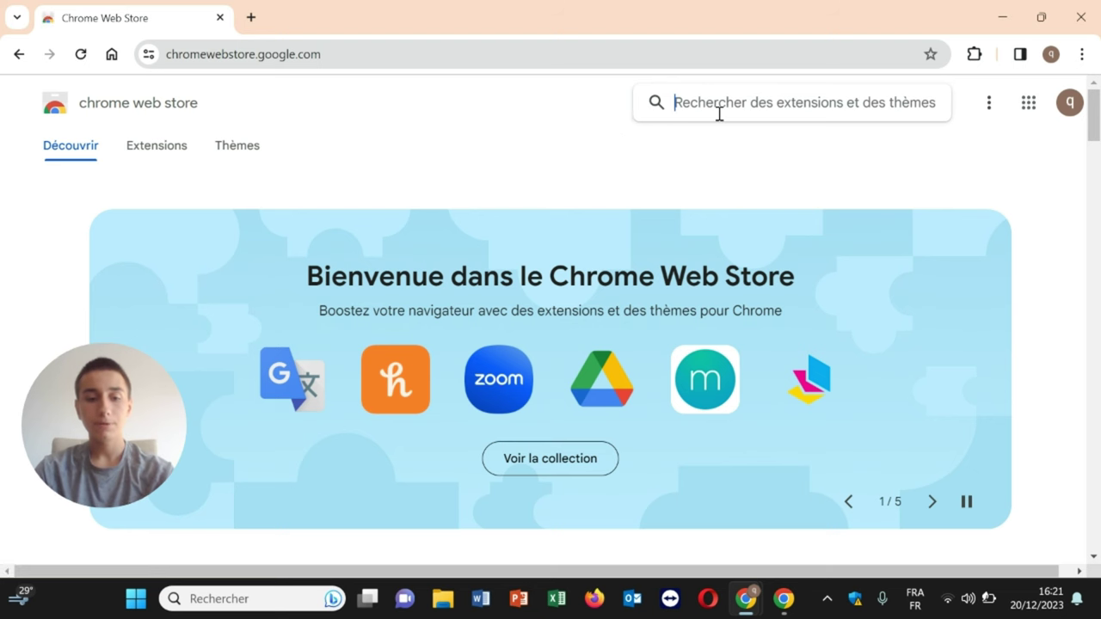
Step: Search the store for "WebChat" and install the extension "WebChatGPT: ChatGPT with internet access" in Chrome
click(719, 113)
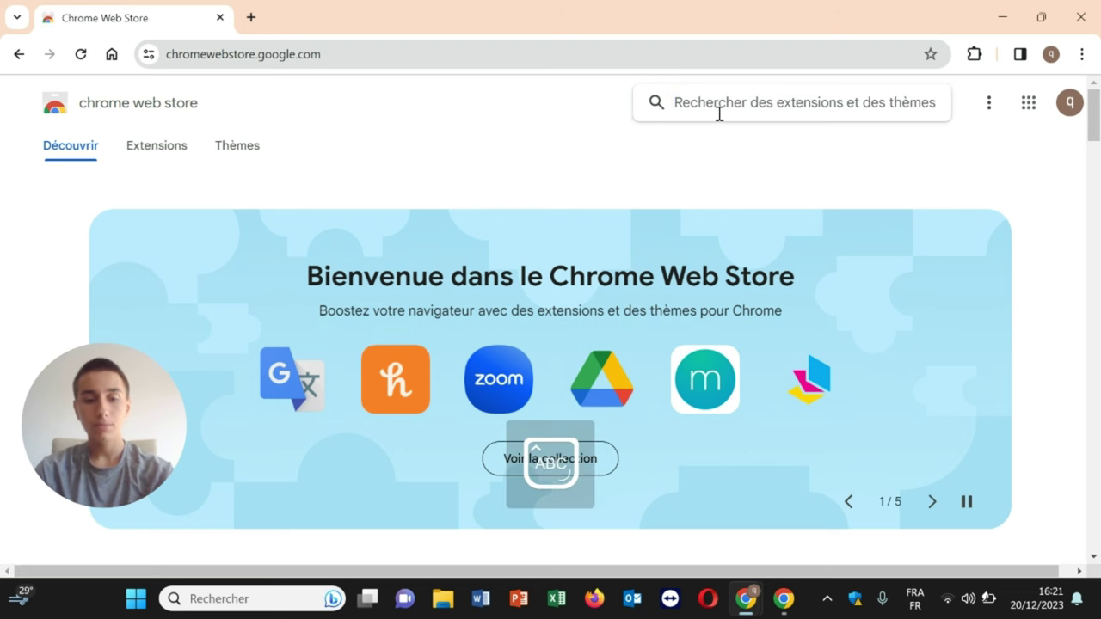
text(Web)
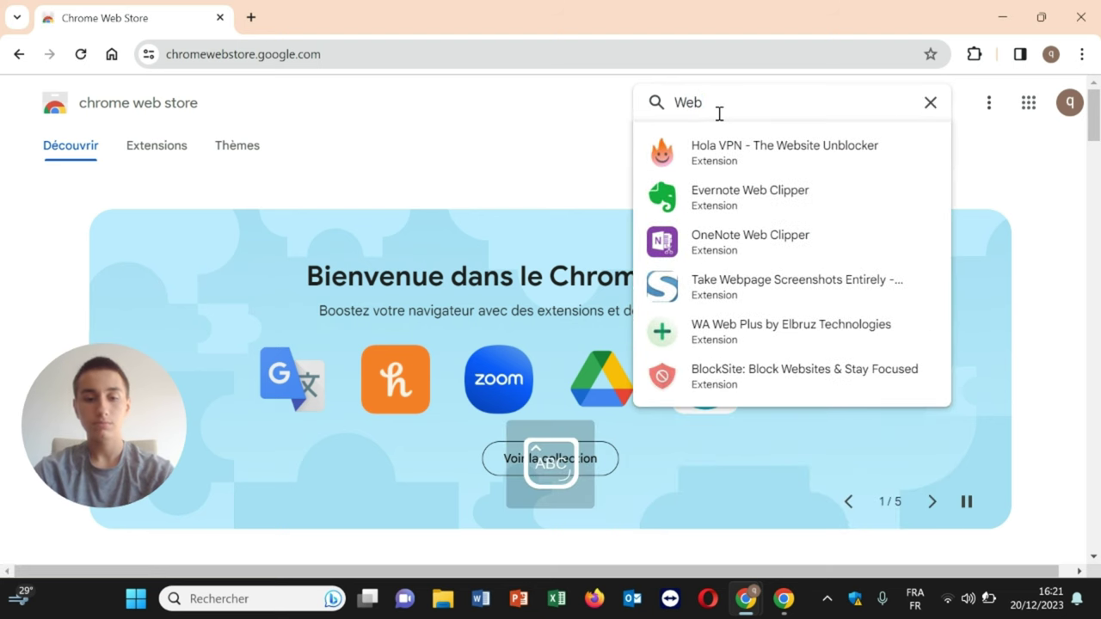
text(Chat)
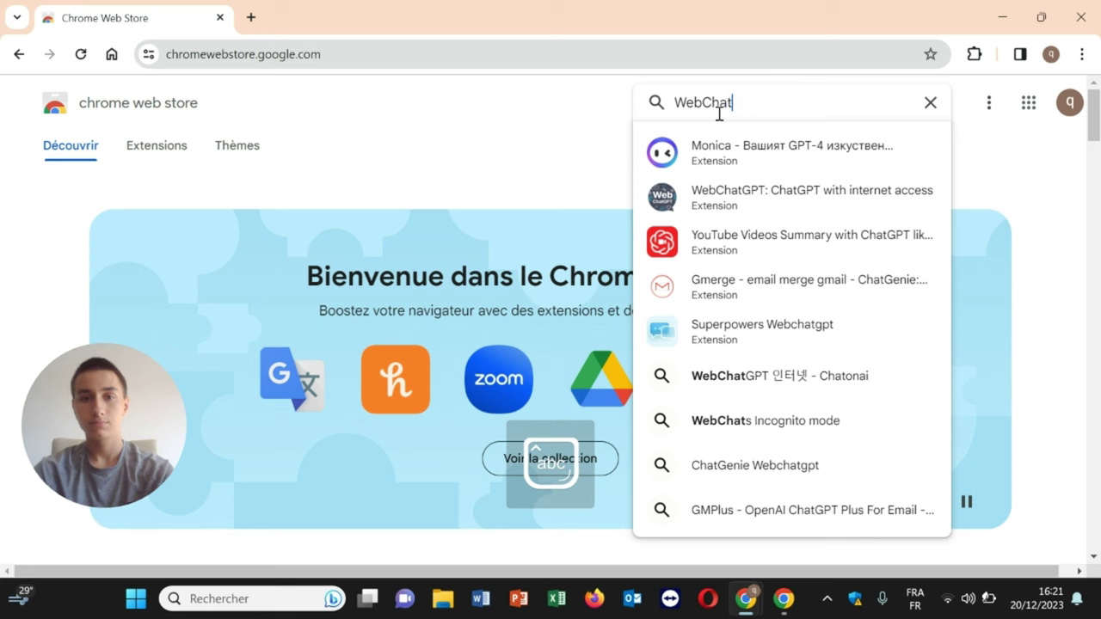
click(799, 196)
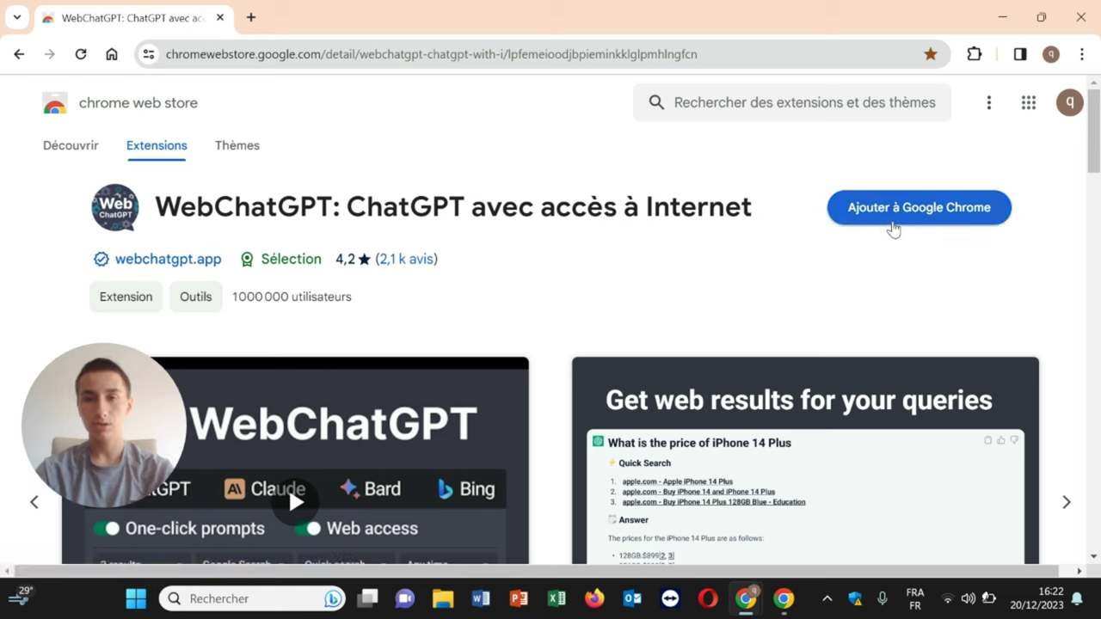
click(919, 216)
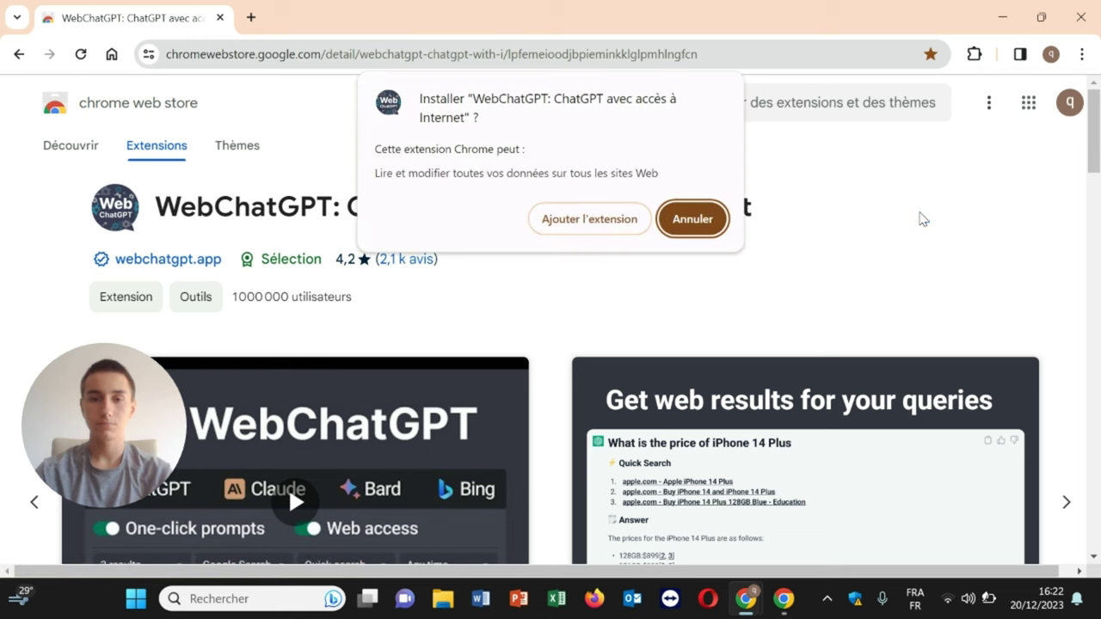
click(573, 221)
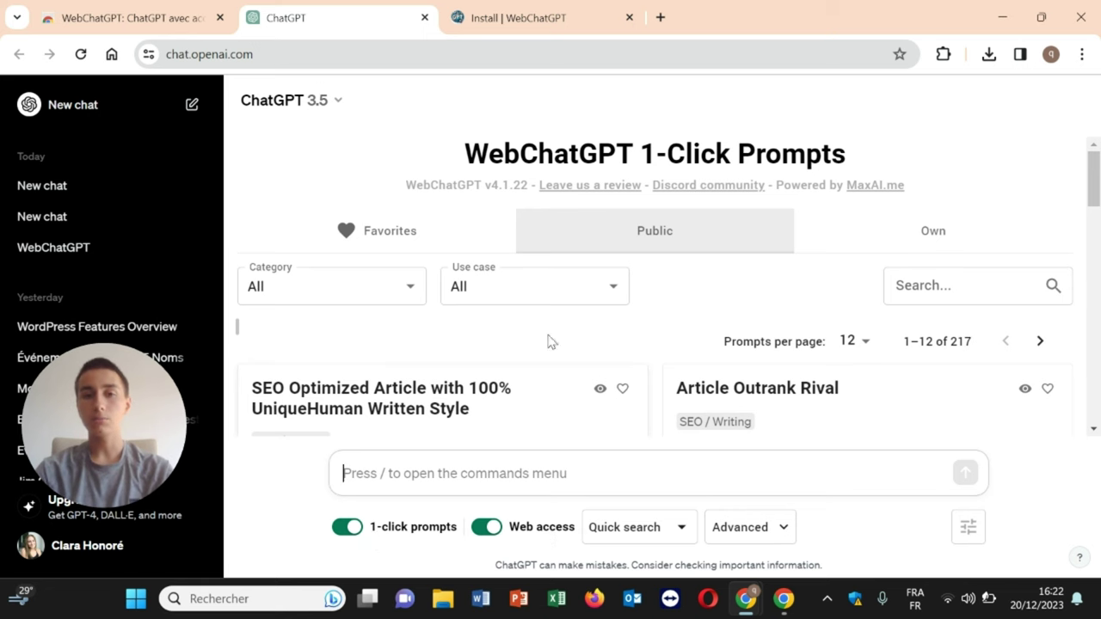
Step: Look over the WebChatGPT 1-Click Prompts library and turn off the 1-click prompts option
scroll(625, 359, down, 1)
scroll(624, 359, up, 1)
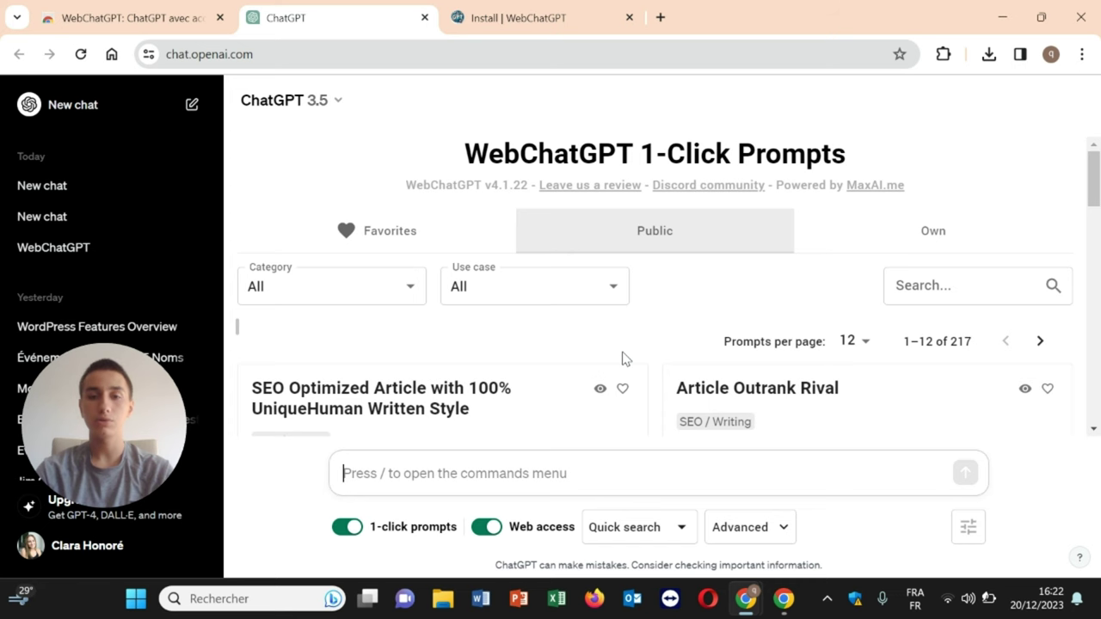
scroll(625, 359, down, 1)
scroll(623, 361, up, 1)
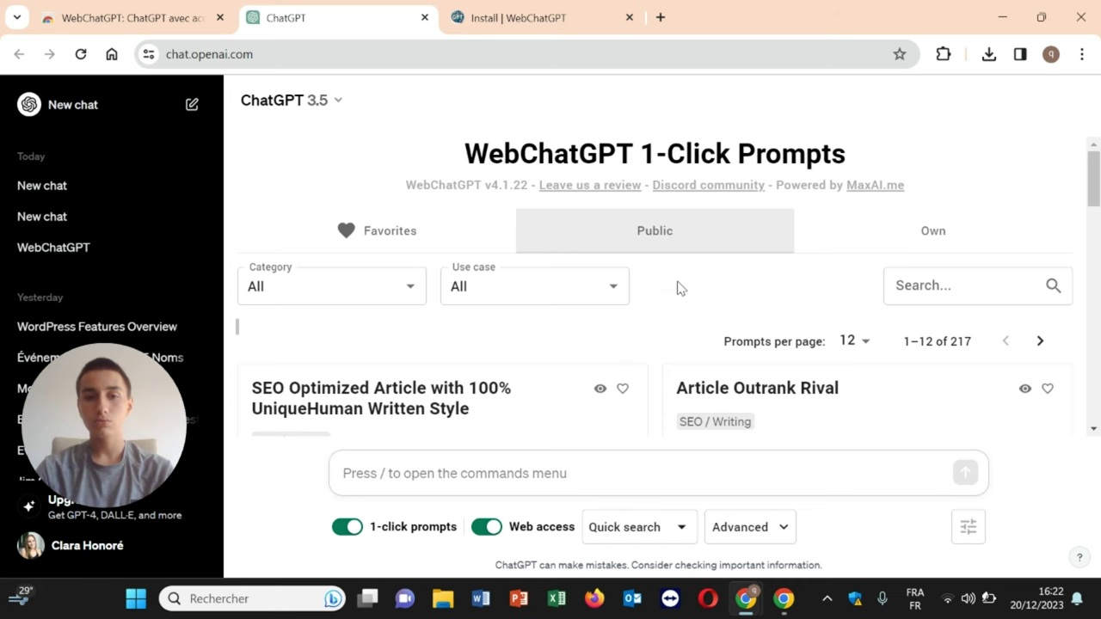
scroll(677, 288, down, 1)
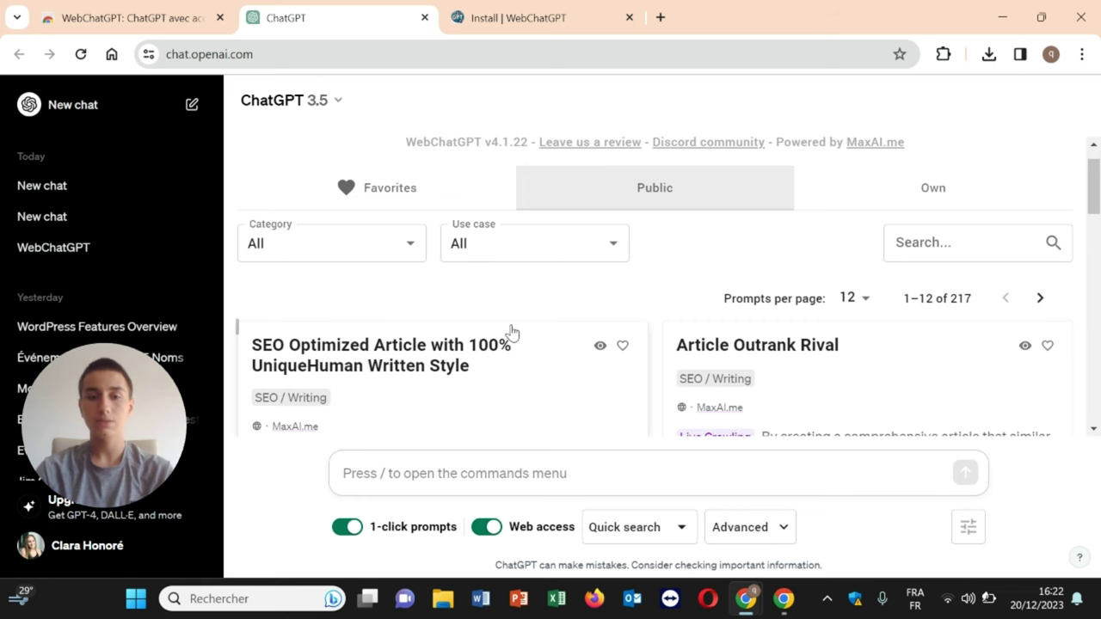
click(348, 527)
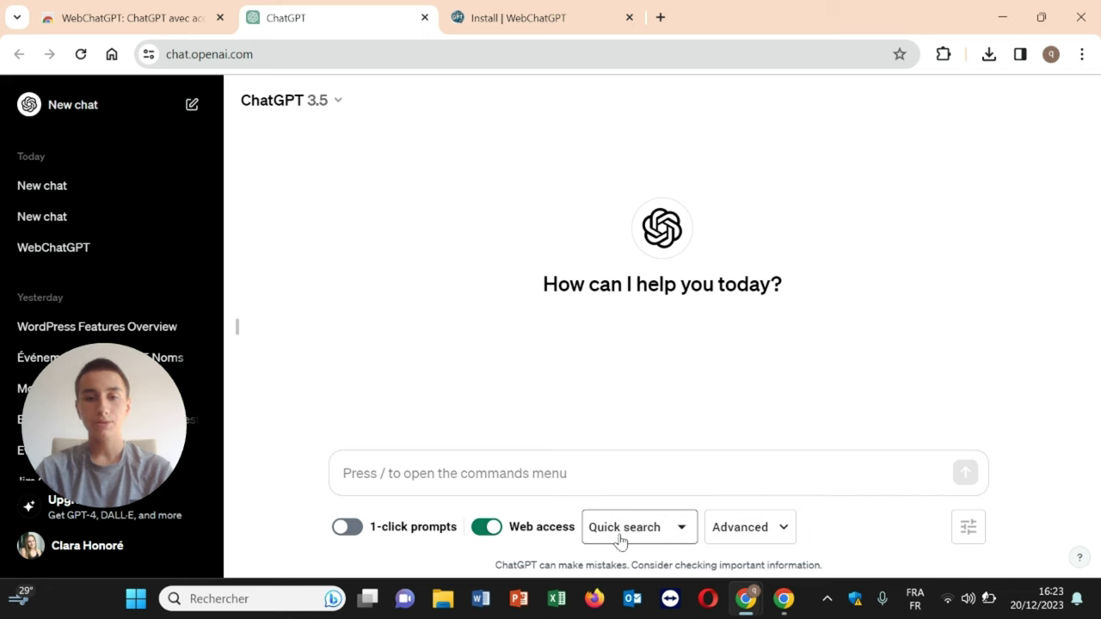
Step: Try to switch the web search mode to Copilot, decline signing in, and keep Quick search
click(673, 535)
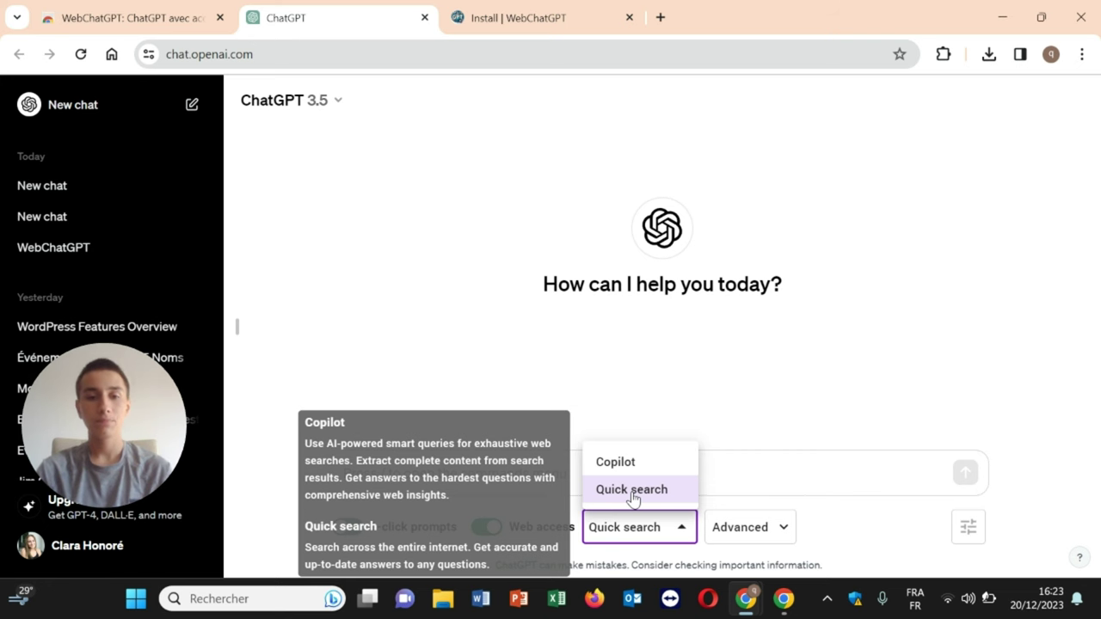
click(628, 464)
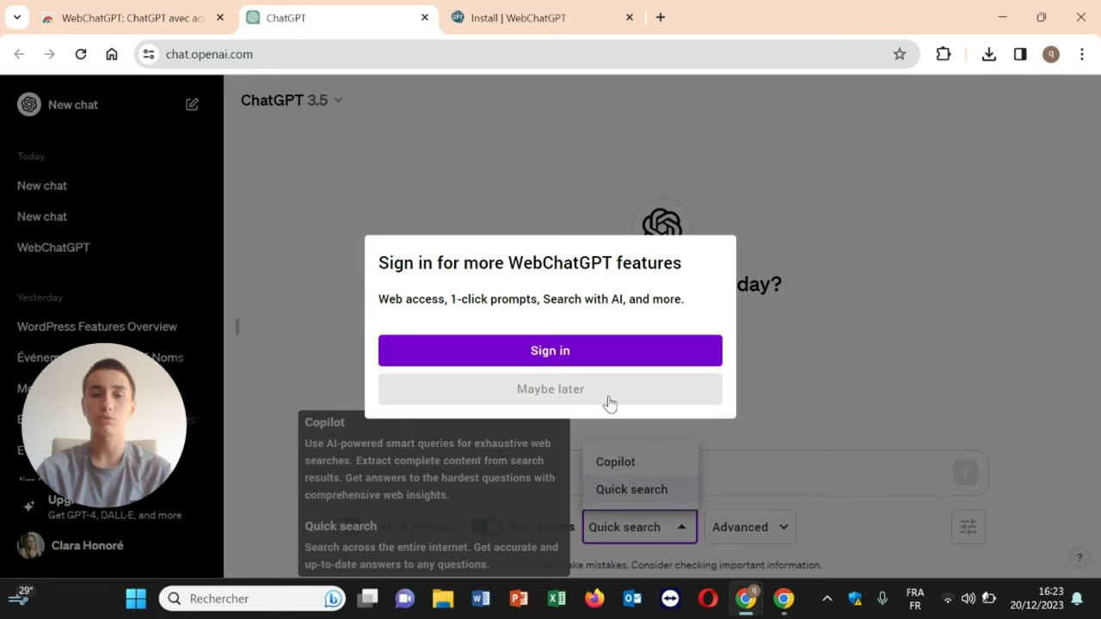
click(570, 396)
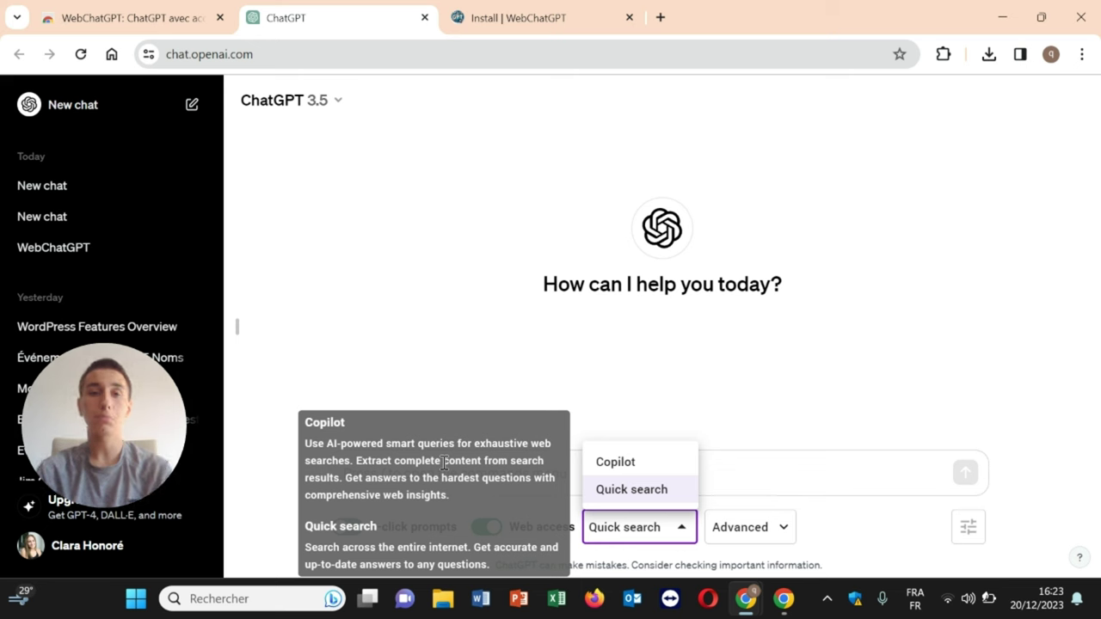
click(626, 493)
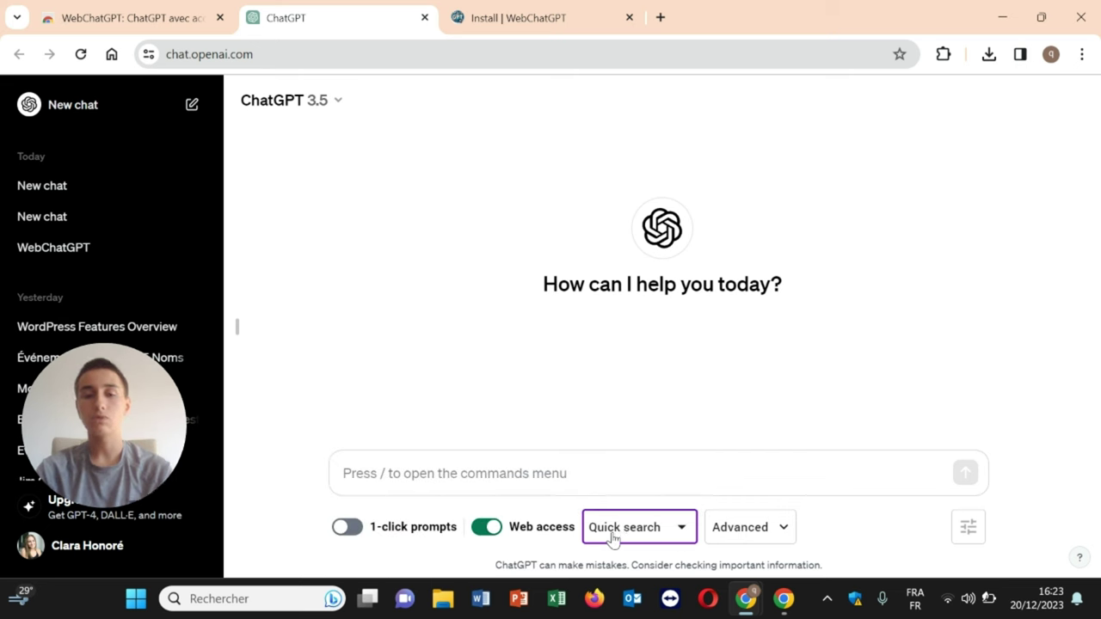
Step: Open the advanced web search options and examine the choices for prompt, language and time
click(761, 547)
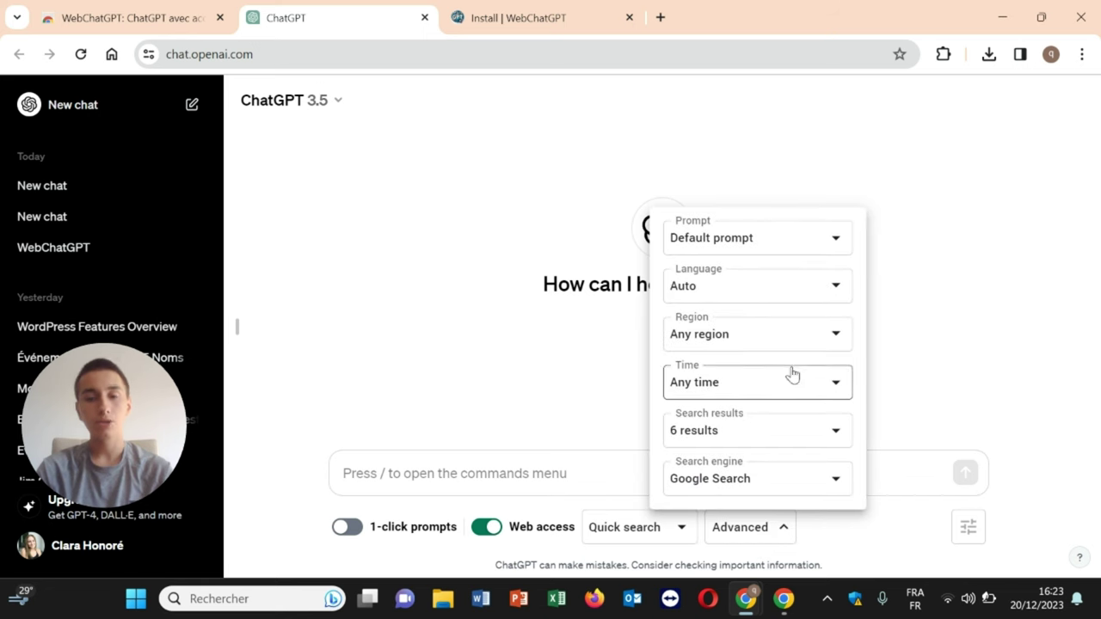
click(789, 283)
click(860, 315)
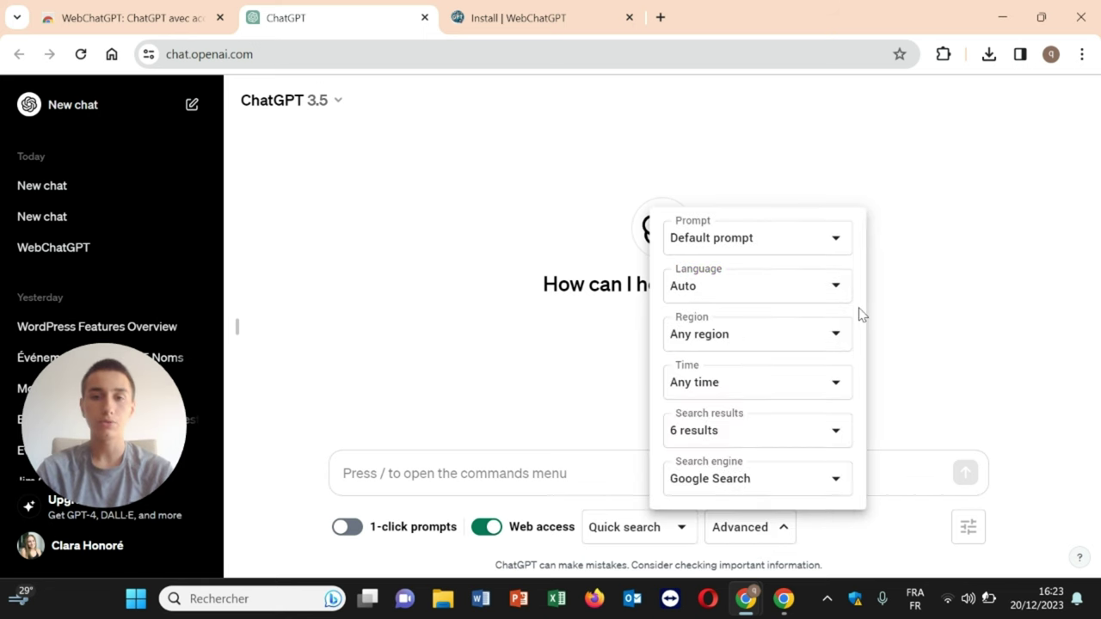
click(832, 247)
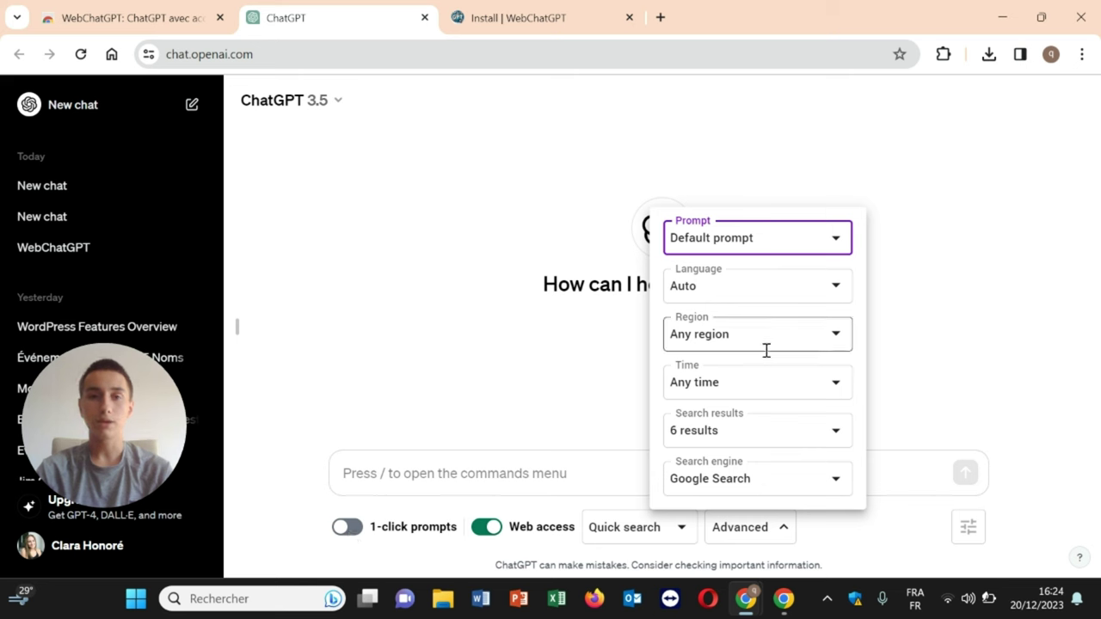
click(801, 371)
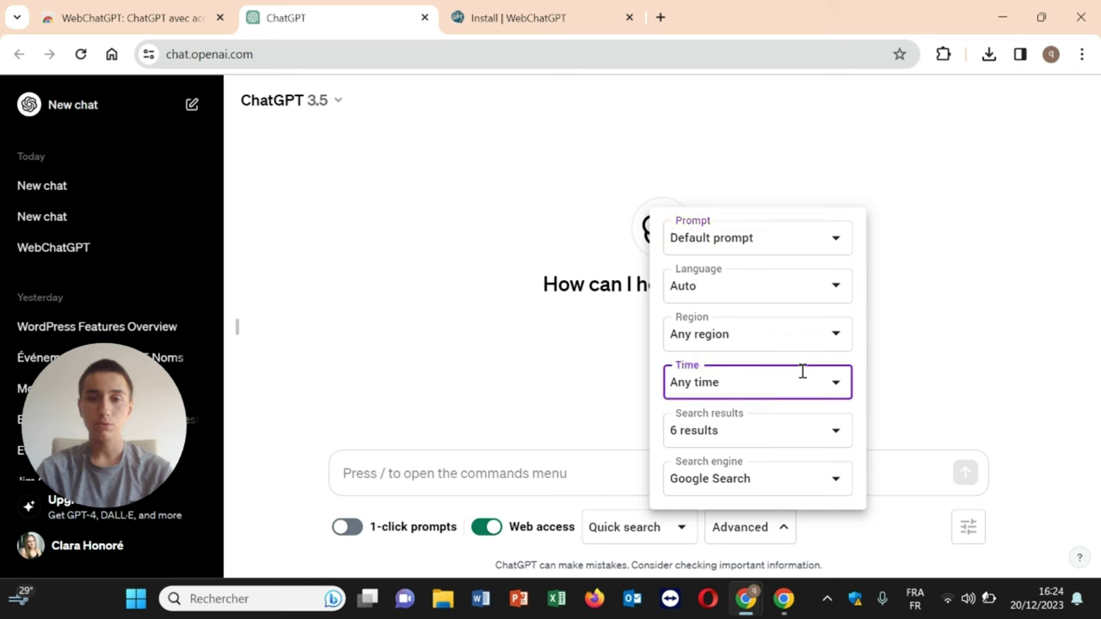
click(869, 378)
Step: Try to set the number of search results to 3 and decline signing in
click(818, 430)
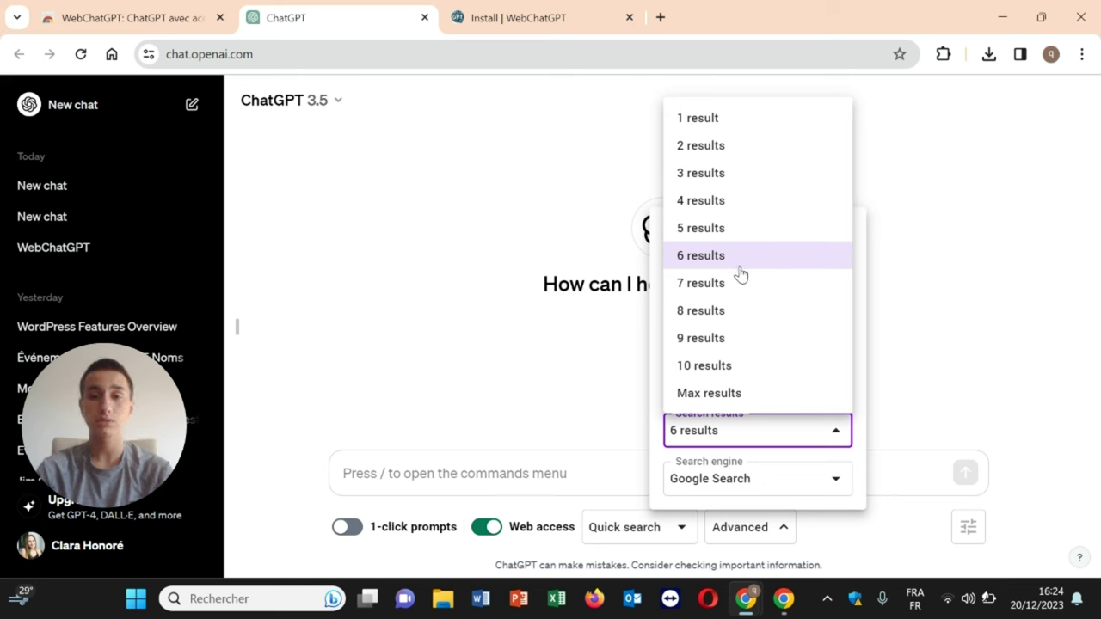
click(734, 175)
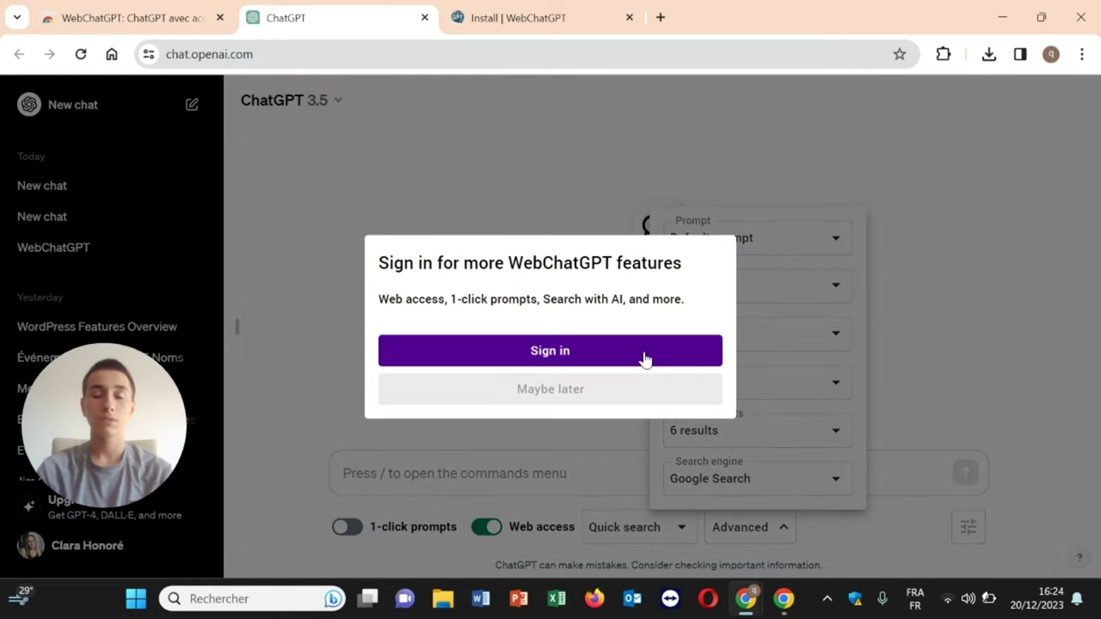
click(677, 397)
Step: Examine the available search engines, then close the advanced options with Google Search kept
click(802, 488)
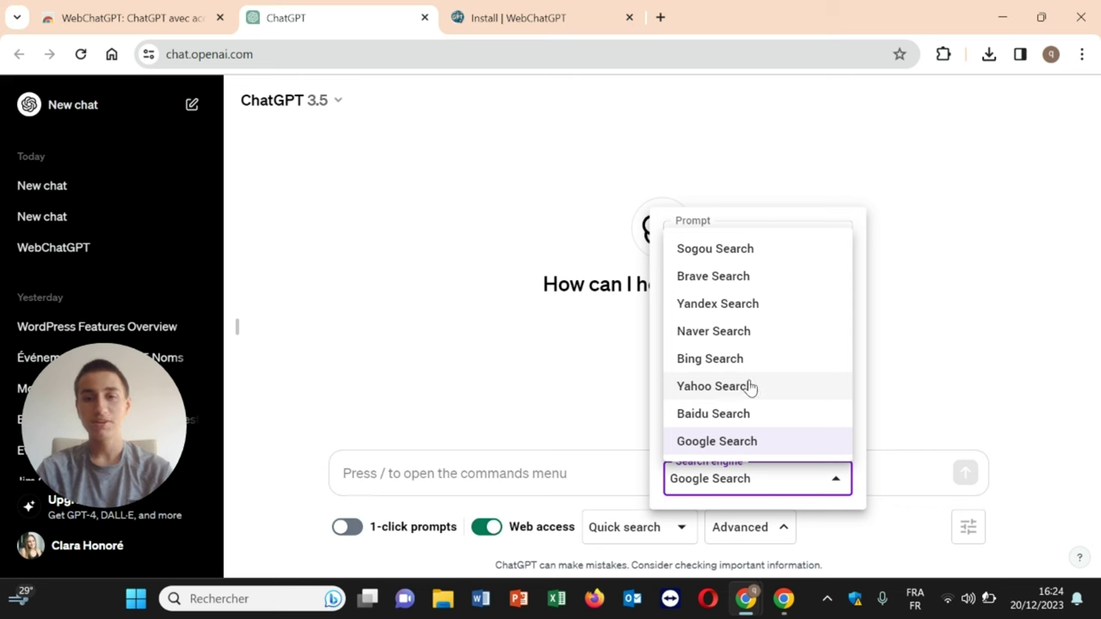
click(534, 476)
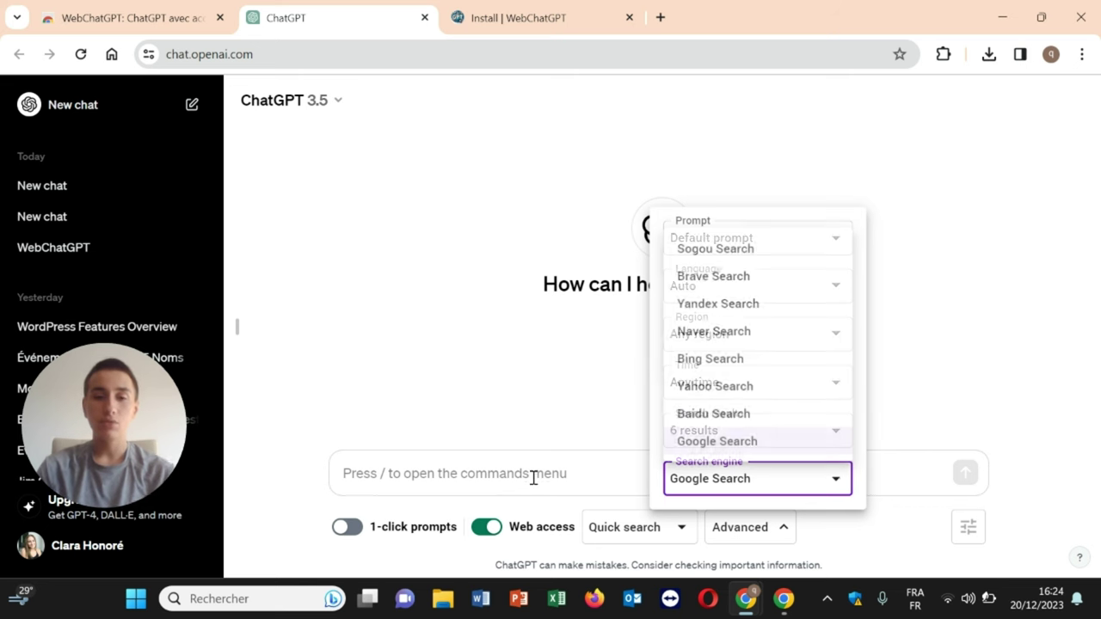
click(533, 483)
Step: Ask ChatGPT "Ou vont se dérouler les JO 2024 ?" and view the start of its answer
click(489, 466)
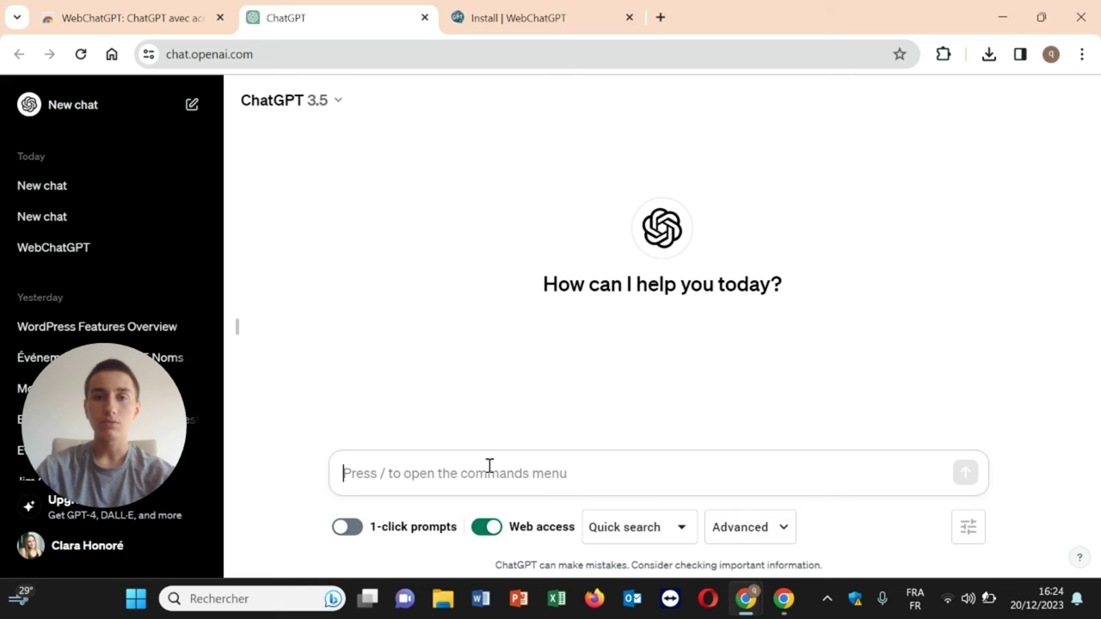
text(Ou se)
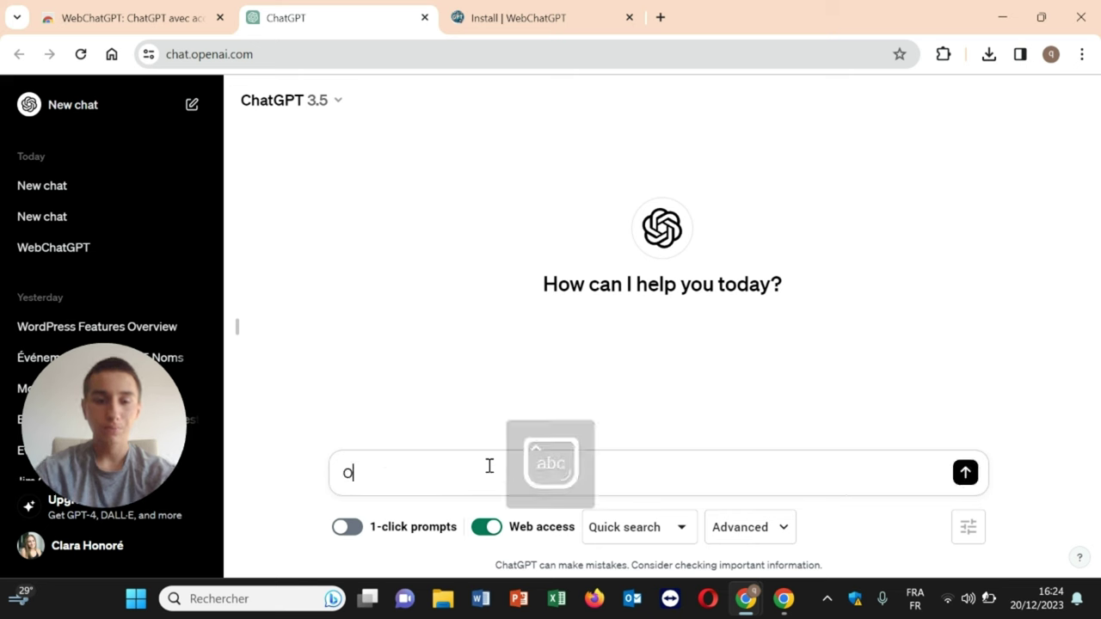
text( trouve)
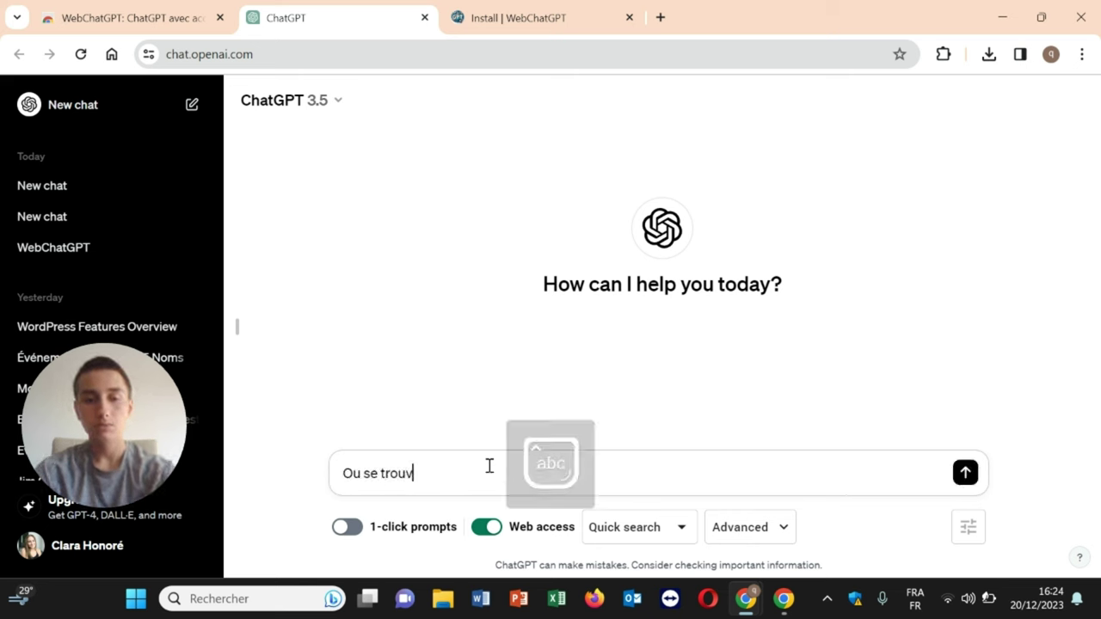
key(BackSpace)
key(BackSpace)
key(BackSpace)
key(BackSpace)
key(BackSpace)
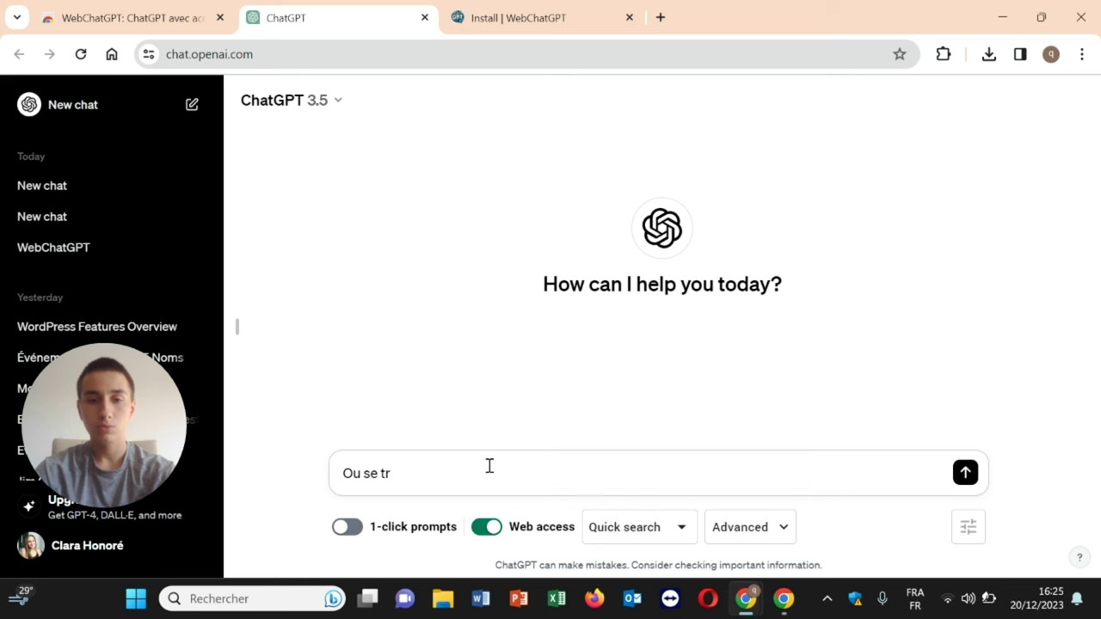
key(BackSpace)
key(BackSpace)
text(vont)
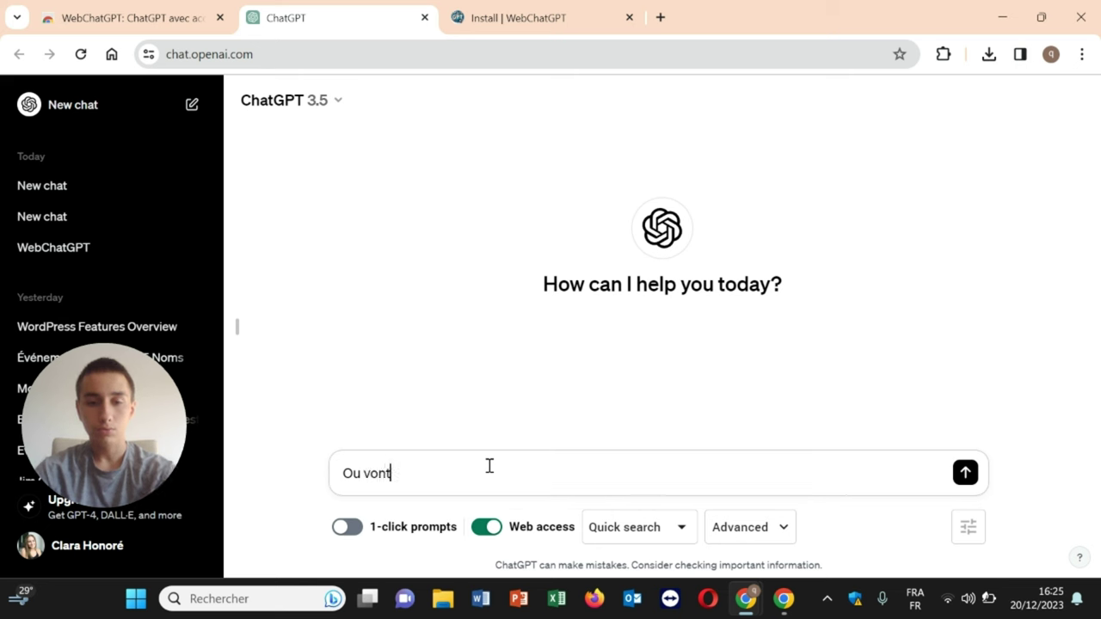
text( se dér)
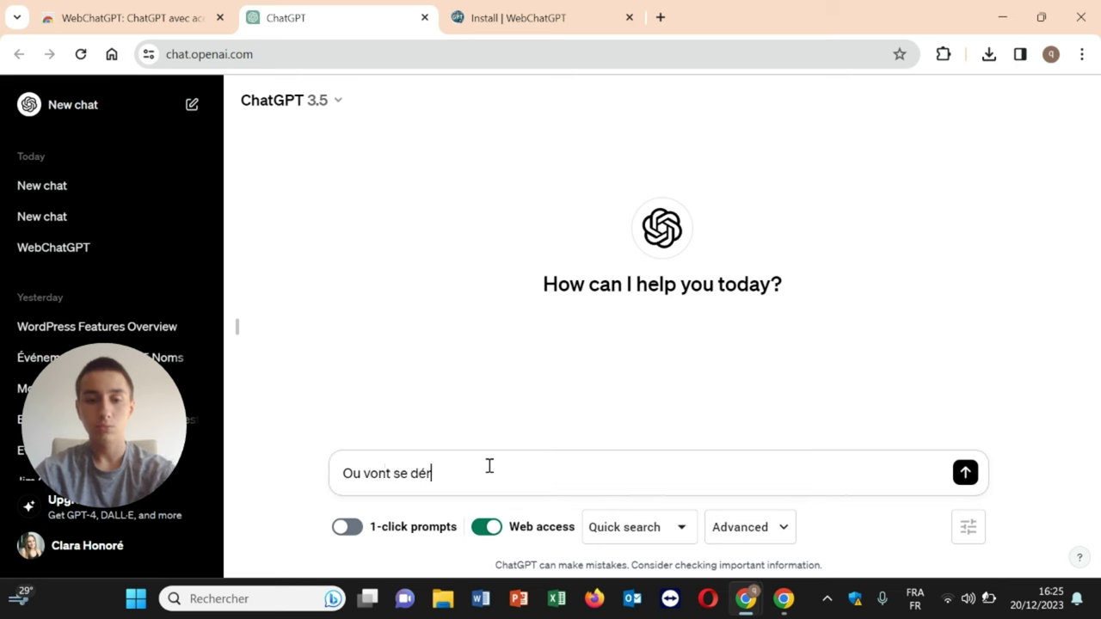
text(ouler les )
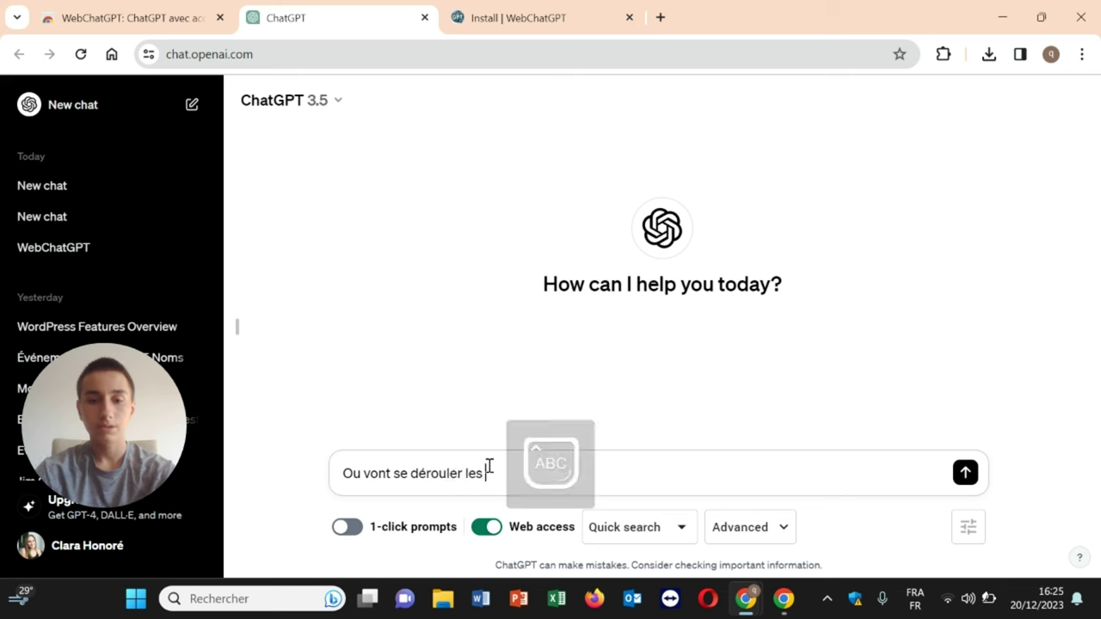
text(JO)
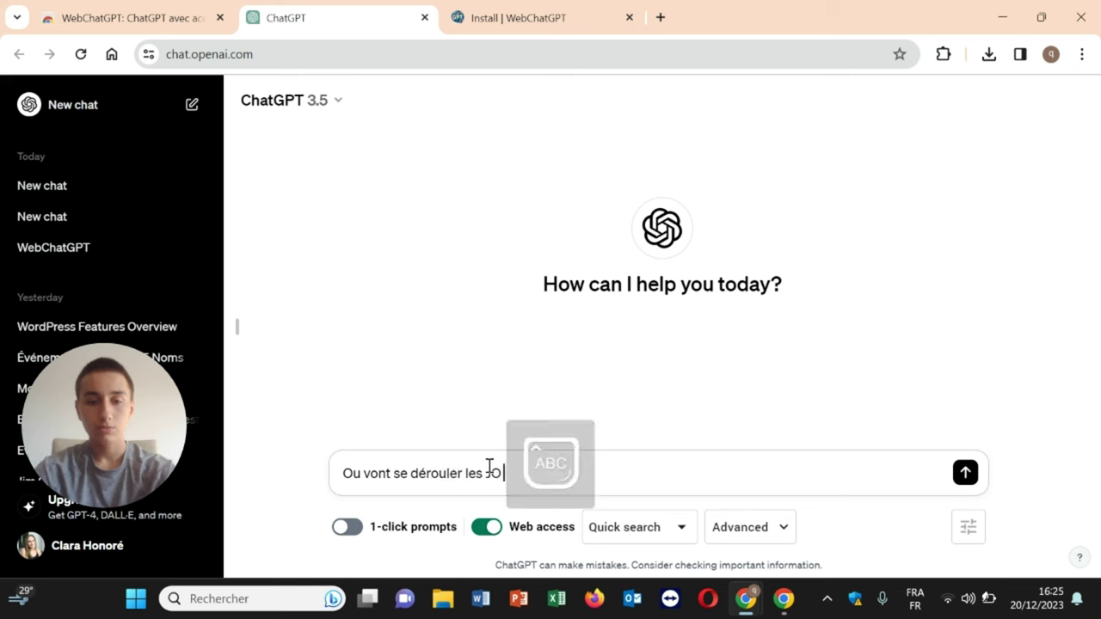
text( 2024 ?)
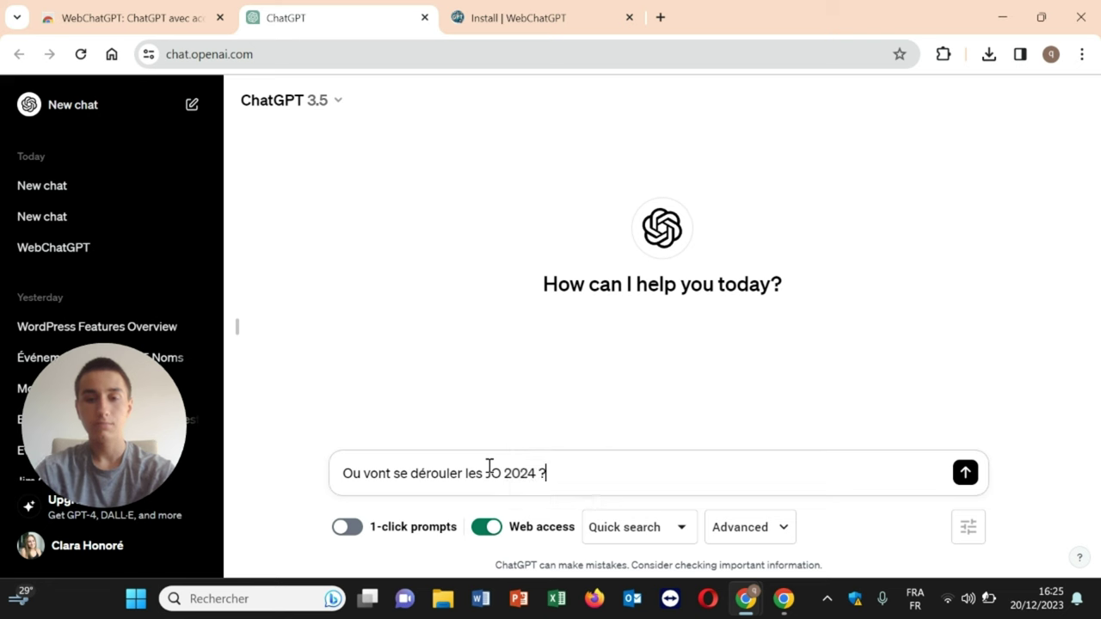
key(Return)
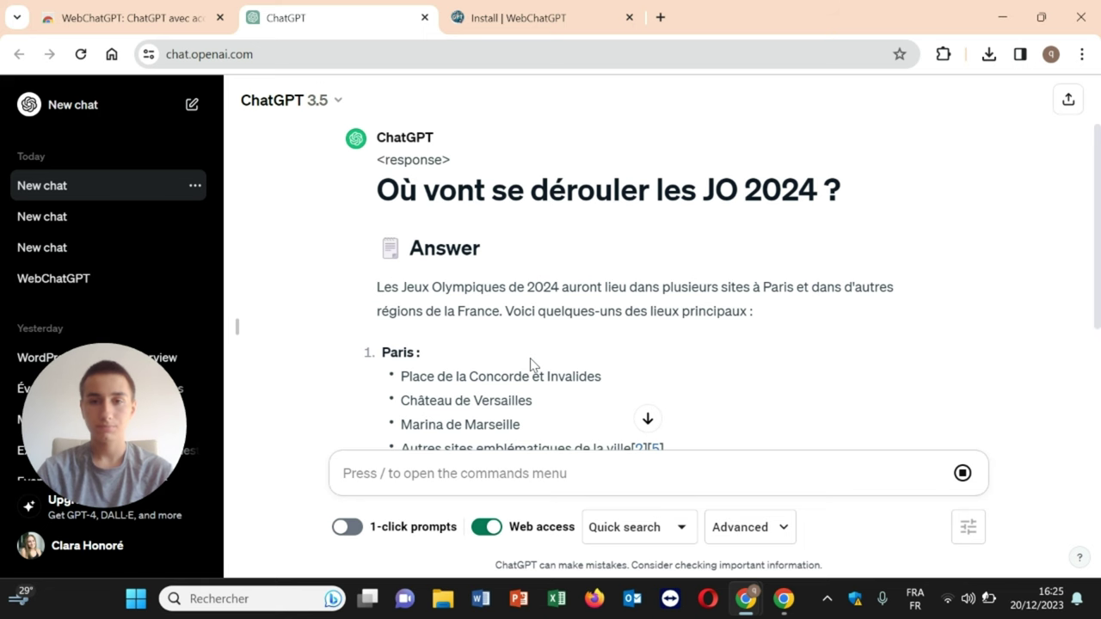
scroll(553, 298, up, 1)
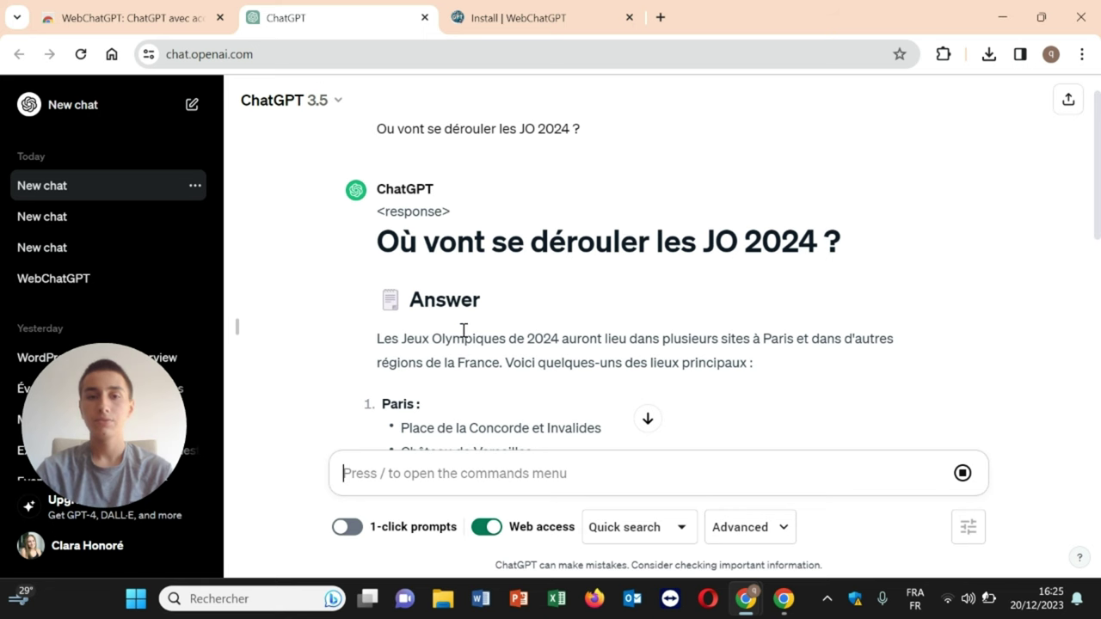
Step: Read through the answer about the JO 2024 venues and its list of sources, then return to its beginning
scroll(464, 331, down, 2)
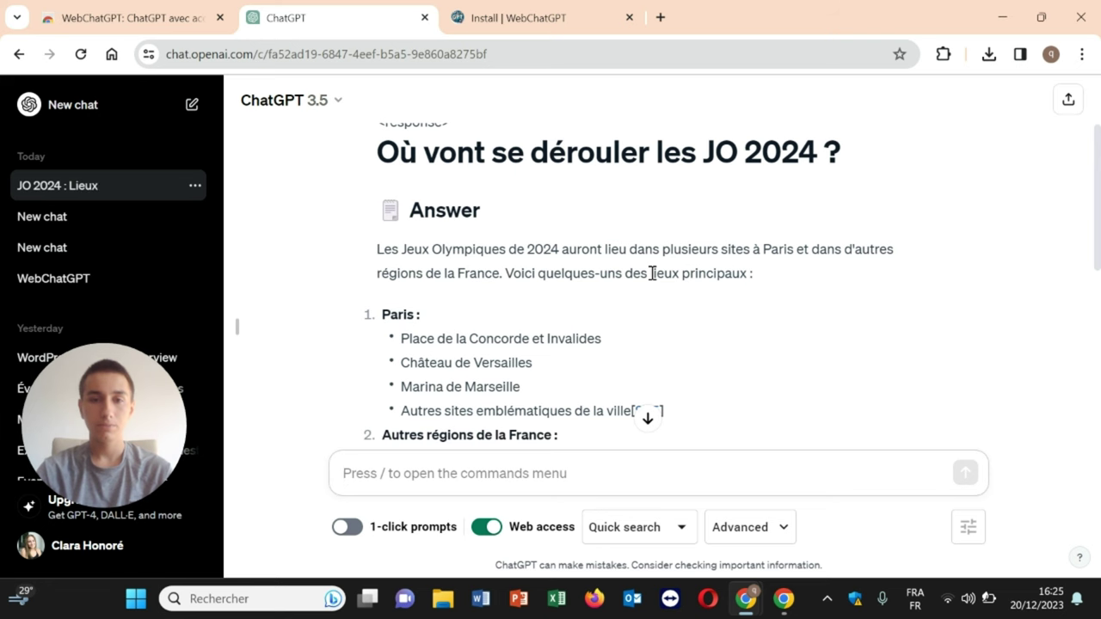
scroll(652, 273, down, 3)
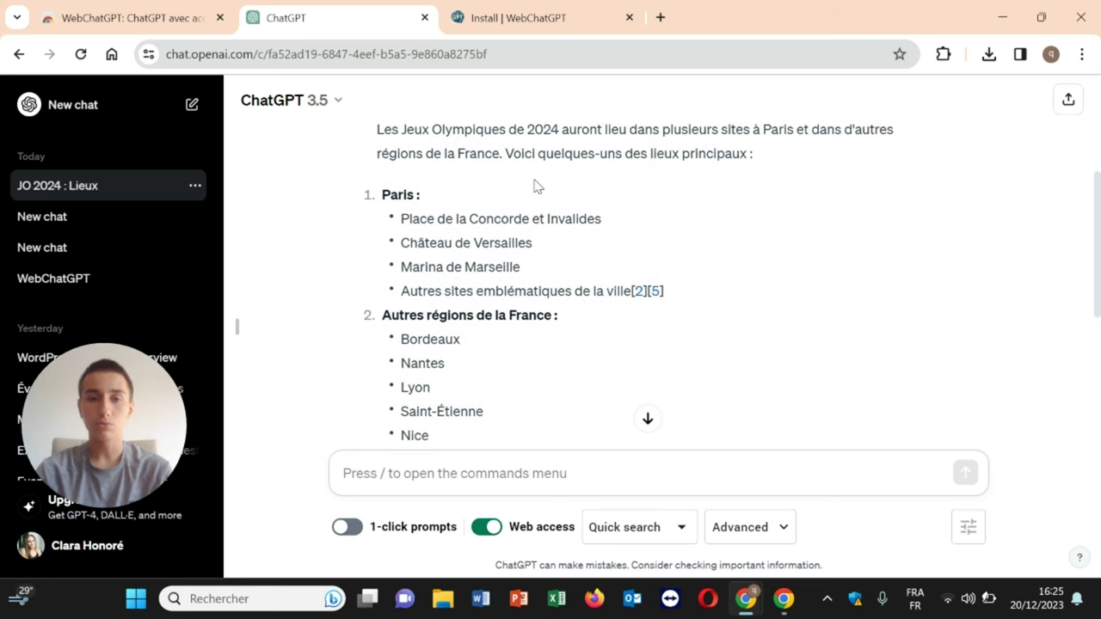
scroll(533, 186, down, 1)
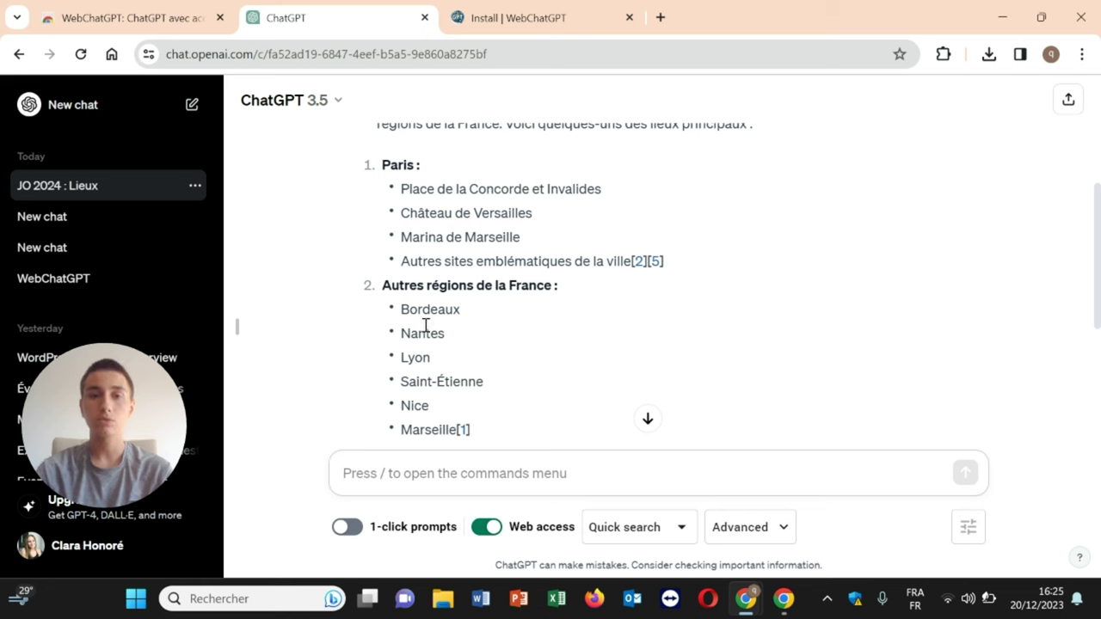
scroll(494, 361, down, 5)
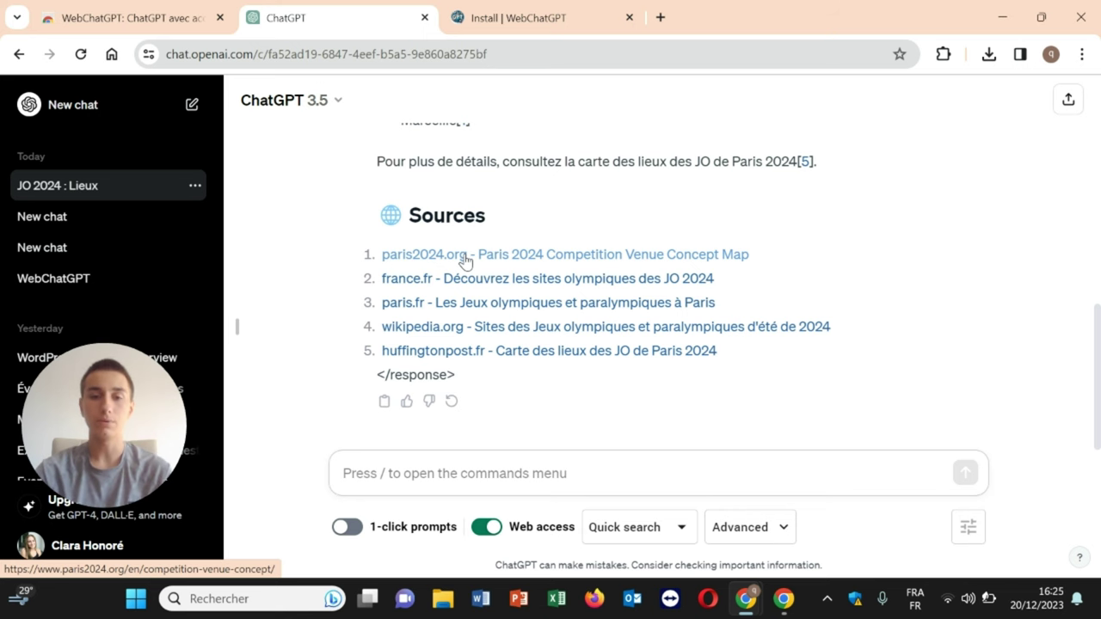
scroll(465, 260, up, 10)
scroll(465, 258, down, 2)
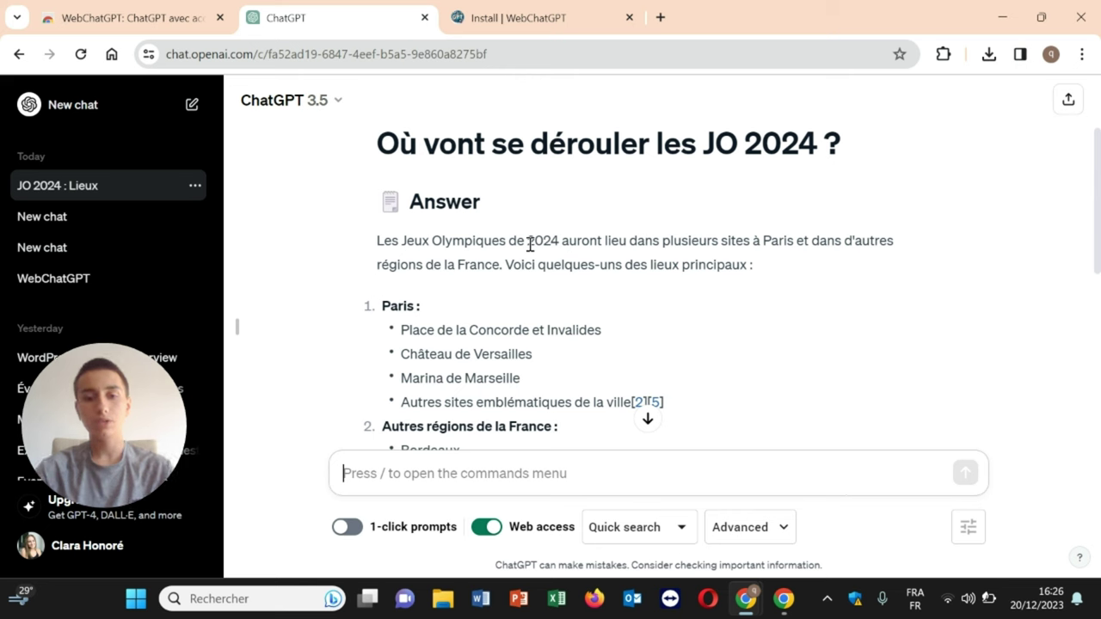
Step: Turn off web access for the ChatGPT conversation
click(496, 532)
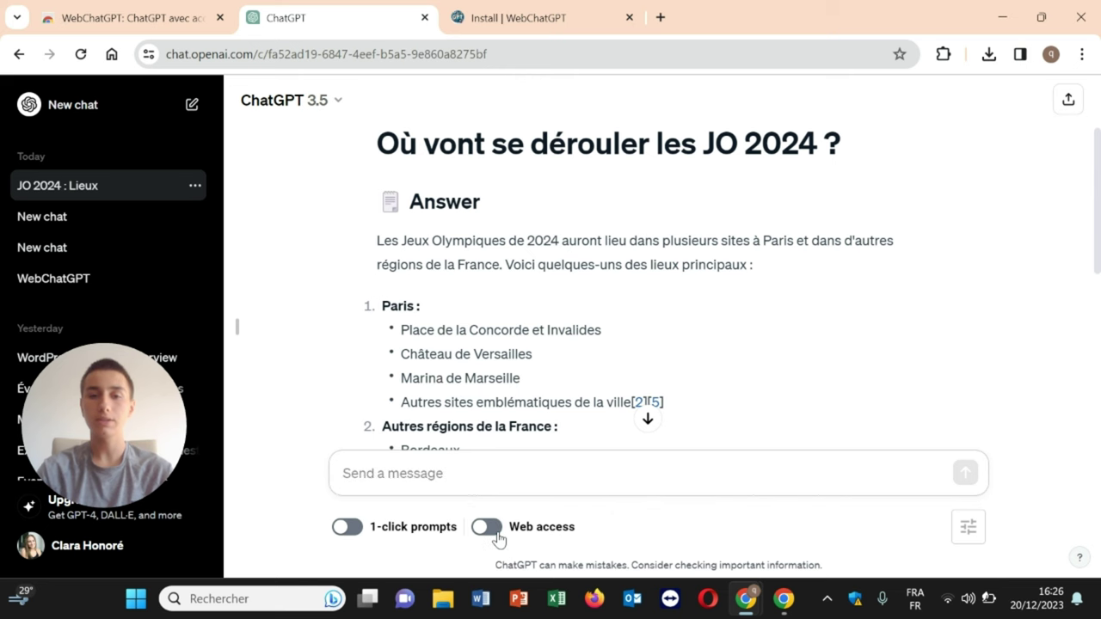
scroll(806, 341, down, 6)
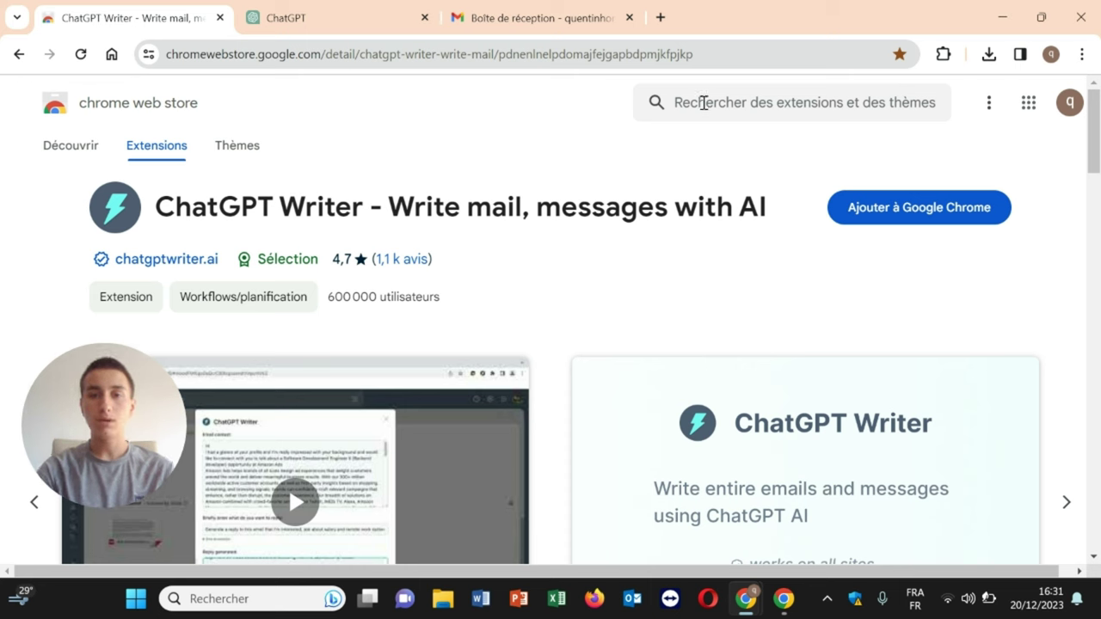
Step: Install the "ChatGPT Writer - Write mail, messages with AI" extension from the Chrome Web Store
click(704, 103)
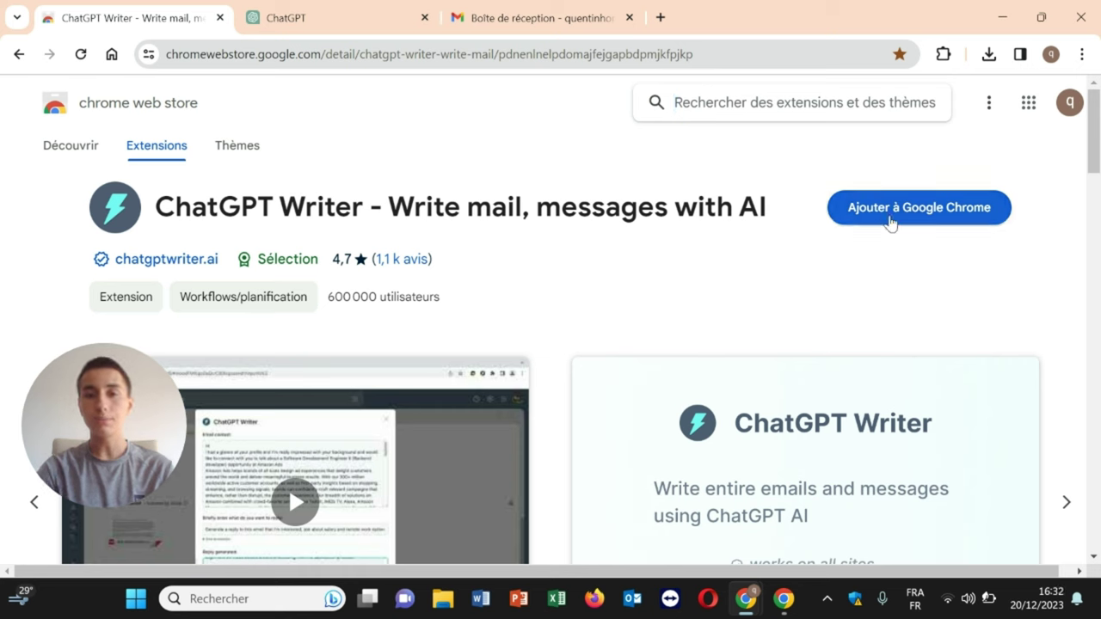
click(923, 213)
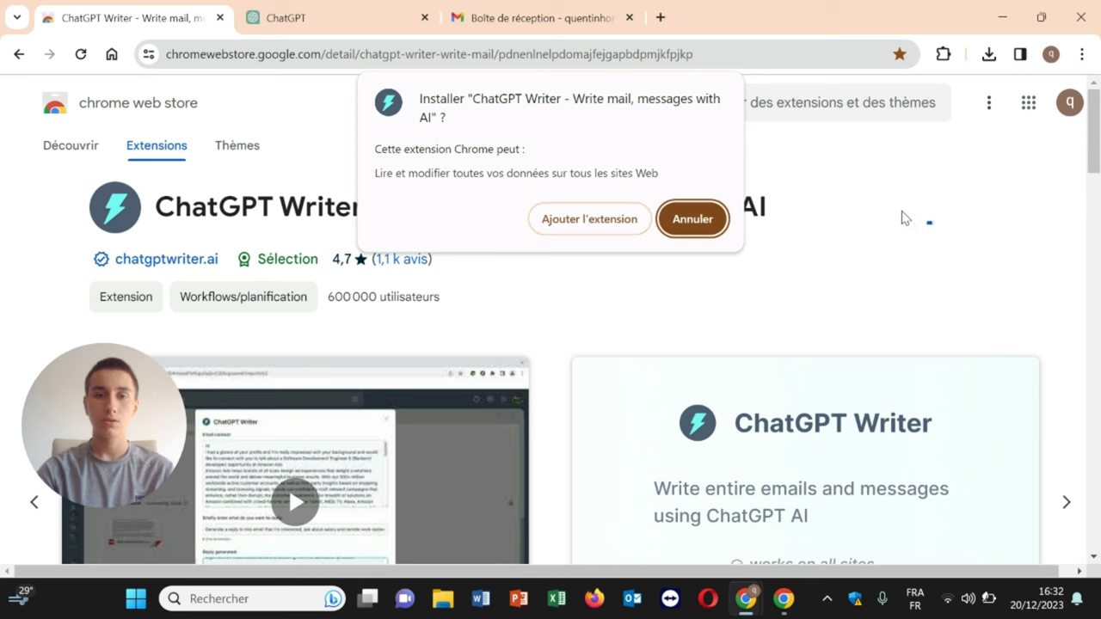
click(572, 220)
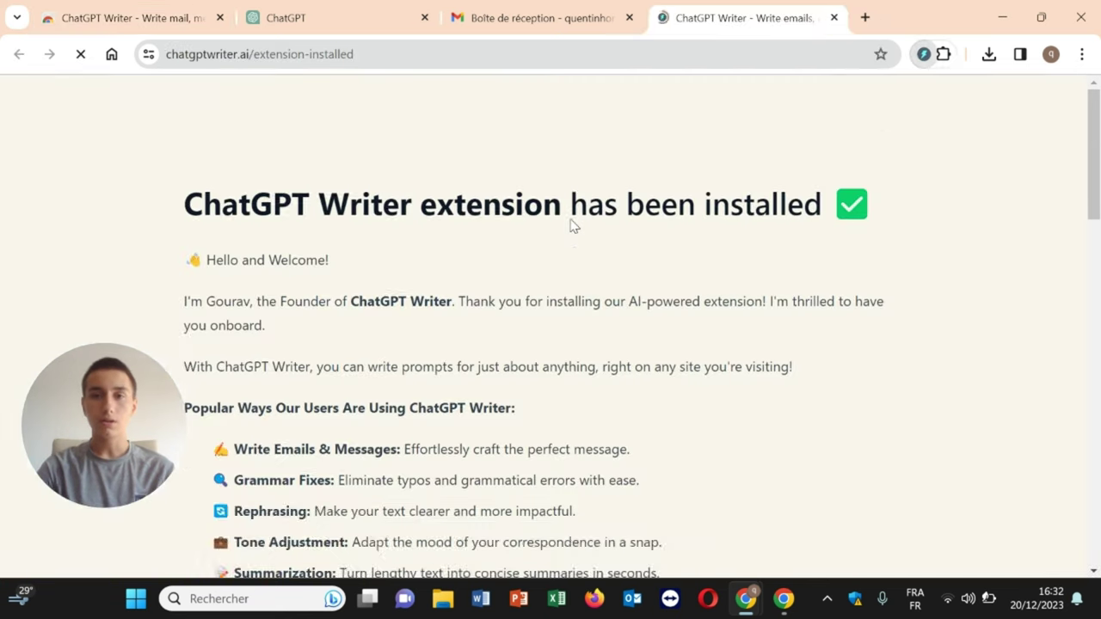
click(663, 243)
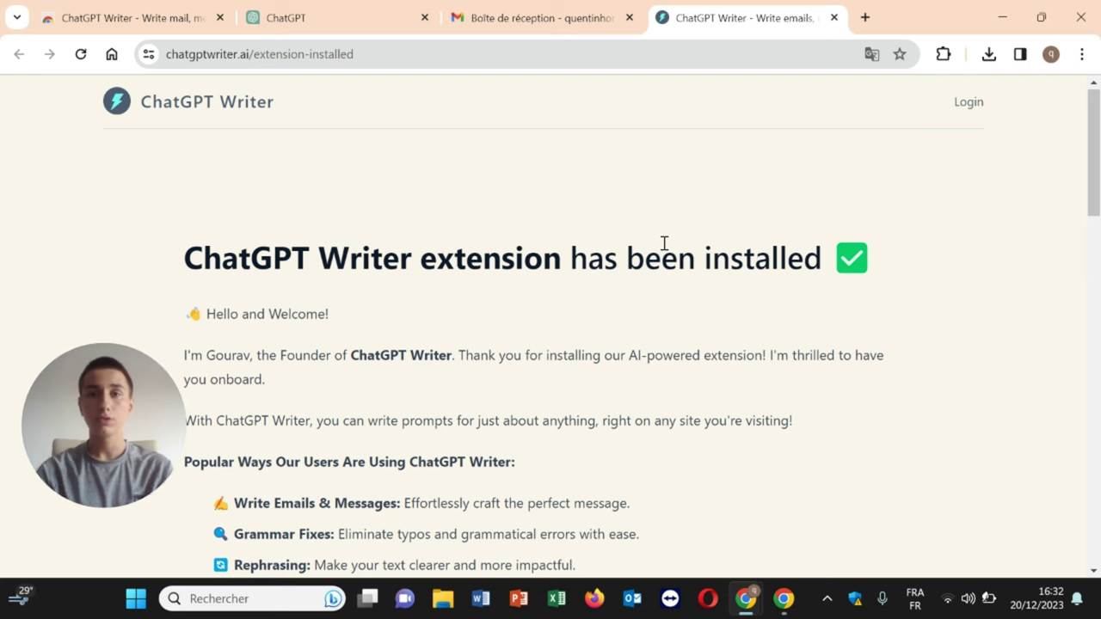
Step: Examine the popular uses and the interface preview on the ChatGPT Writer welcome page
scroll(664, 245, down, 3)
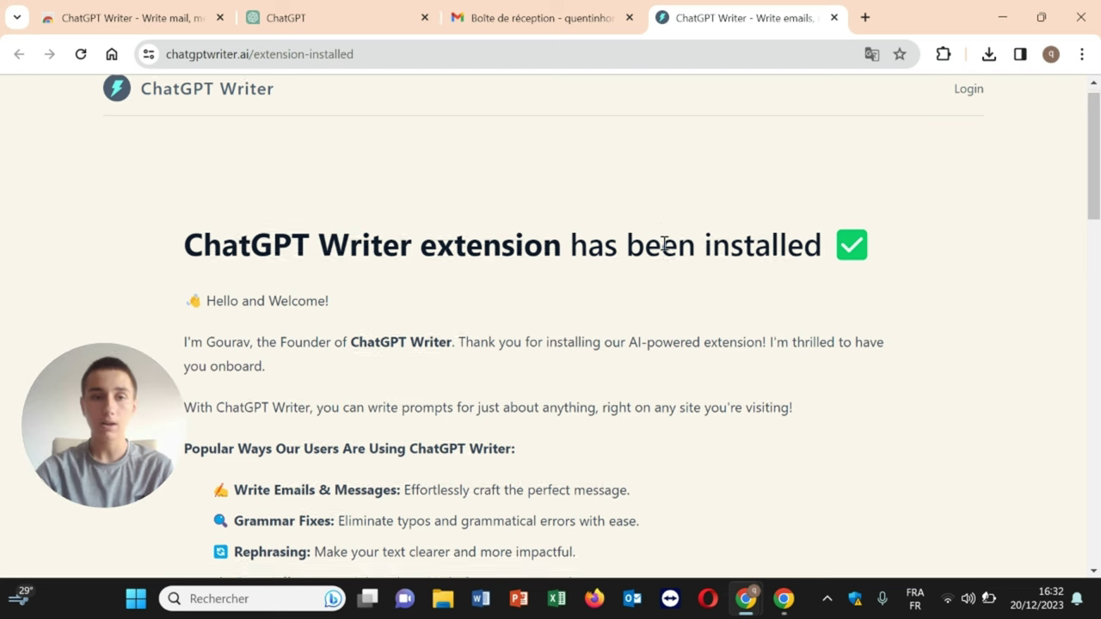
scroll(664, 249, down, 1)
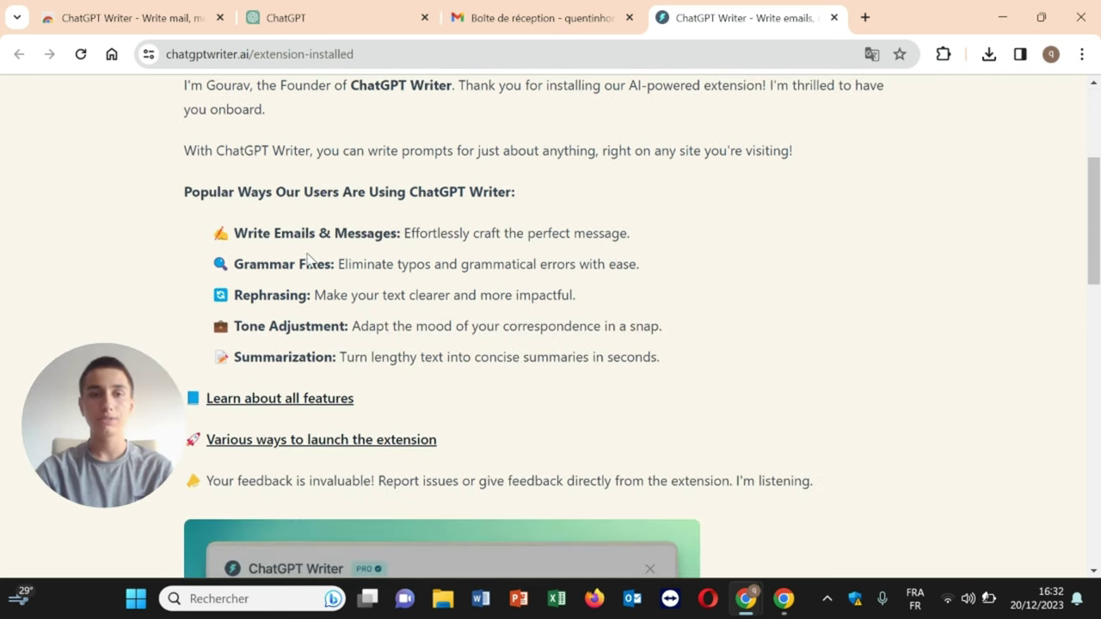
ctrl+scroll(234, 234, up, 5)
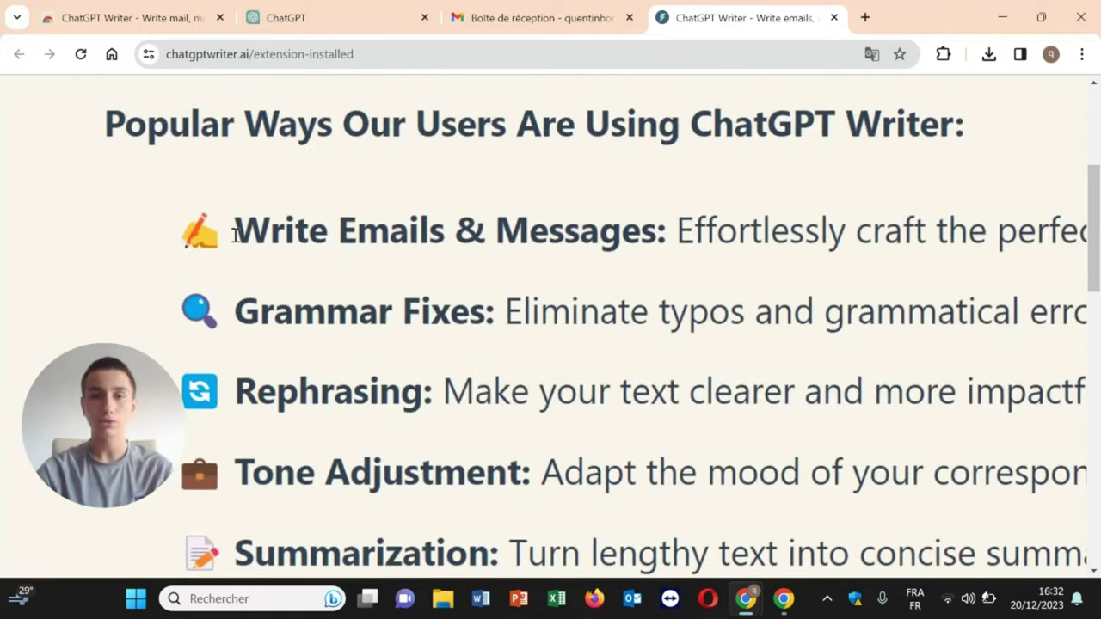
ctrl+scroll(234, 235, down, 5)
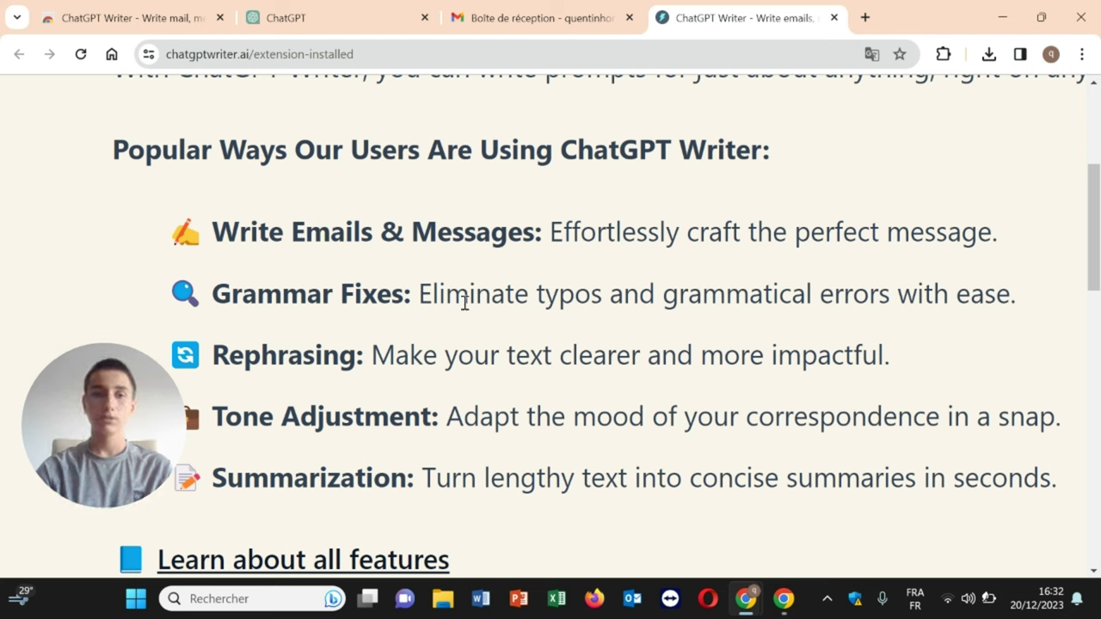
scroll(295, 386, down, 2)
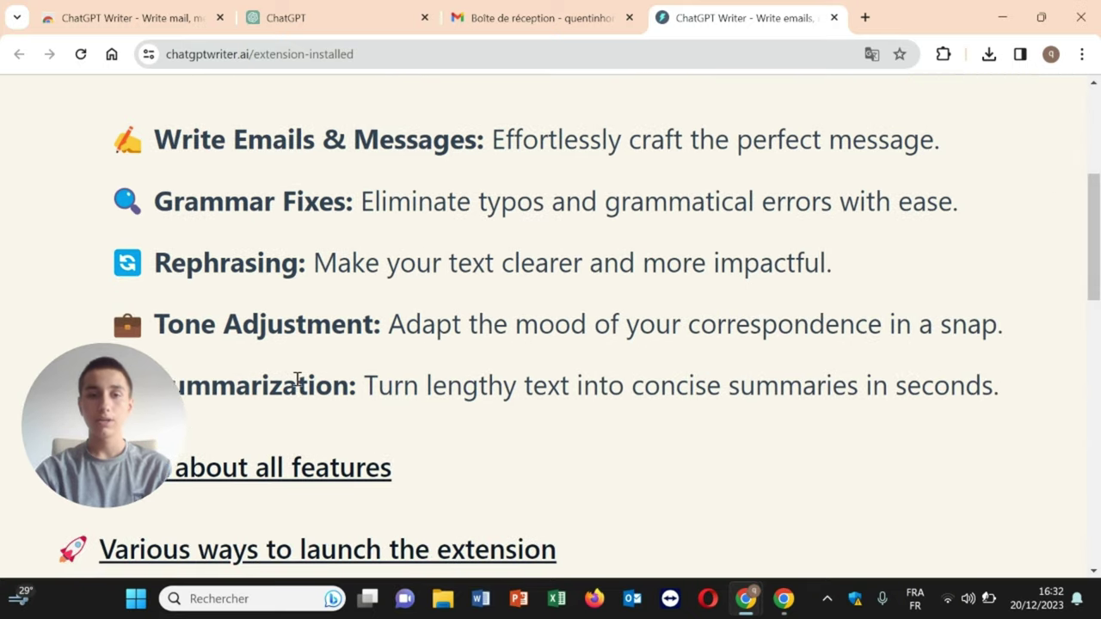
scroll(297, 380, down, 1)
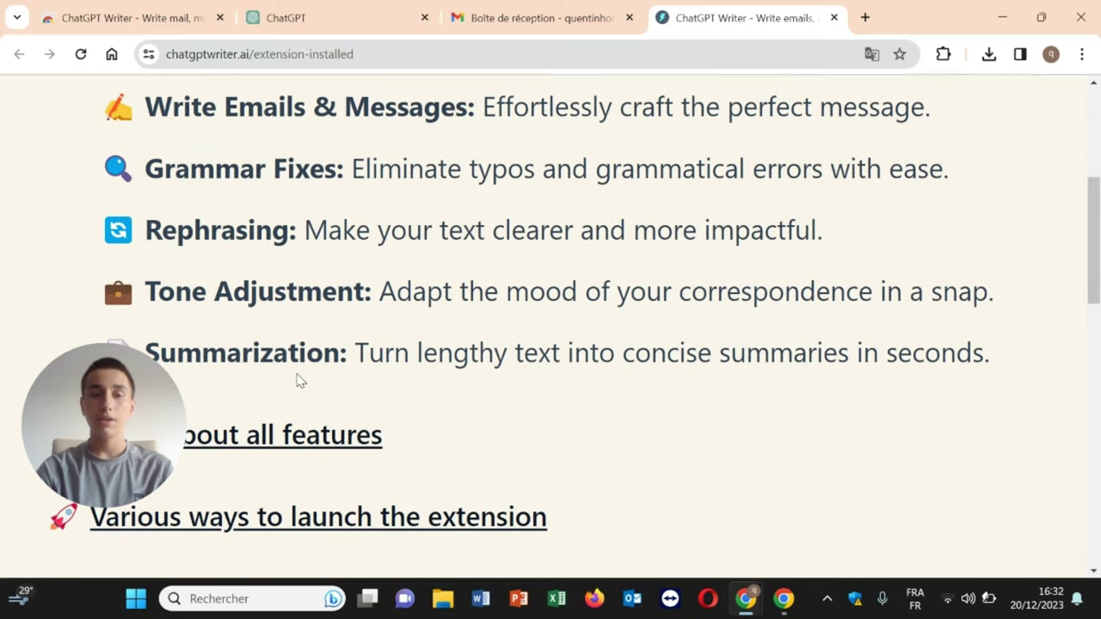
scroll(297, 379, down, 4)
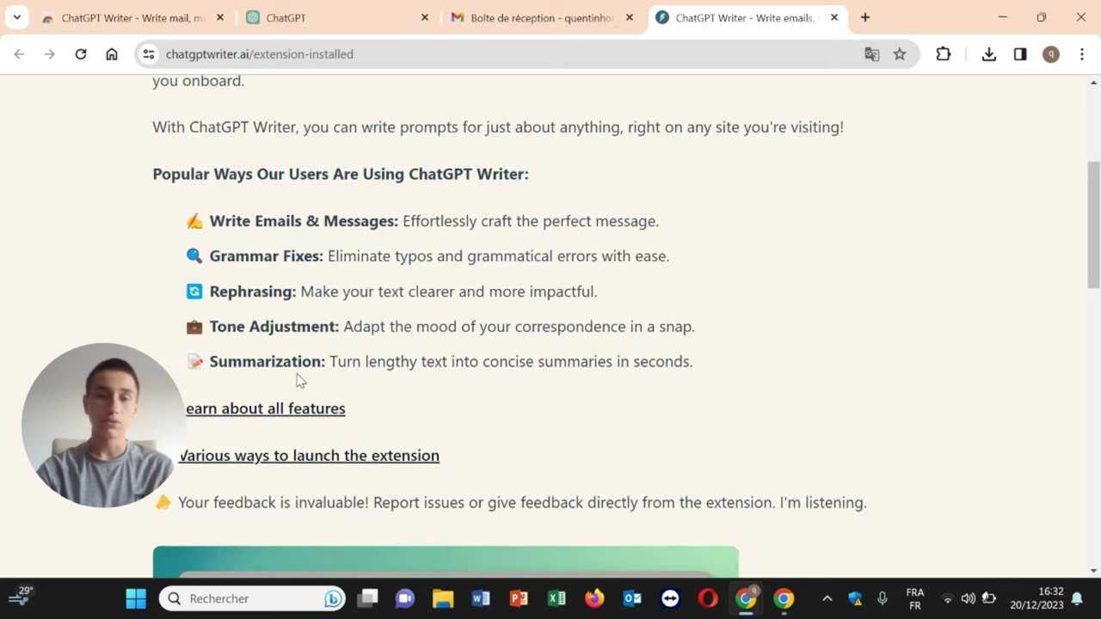
scroll(297, 380, down, 4)
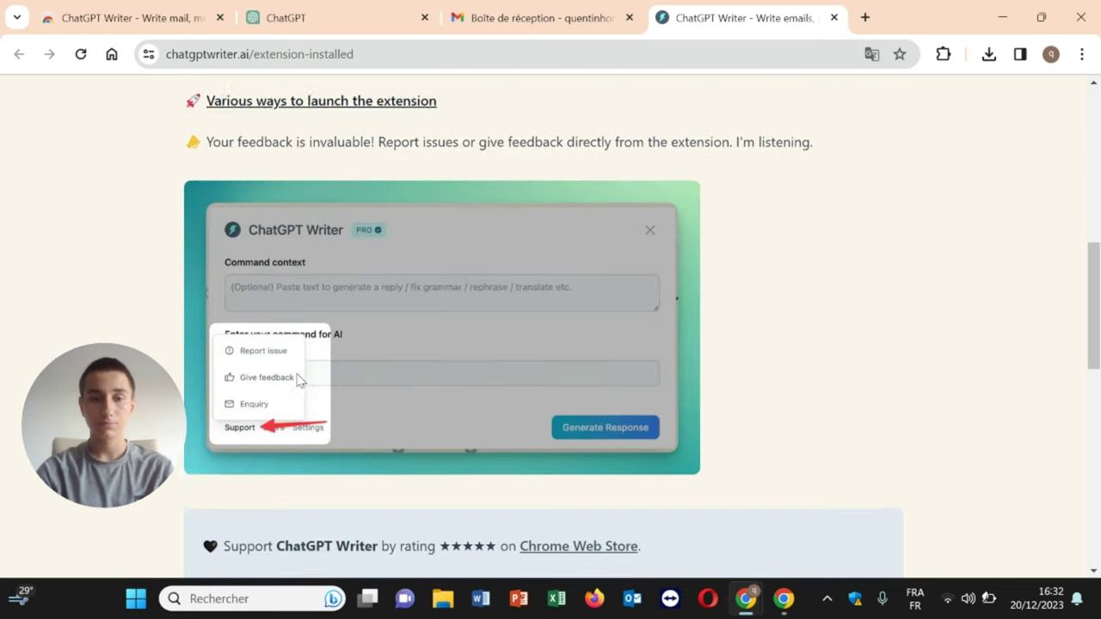
scroll(462, 348, up, 8)
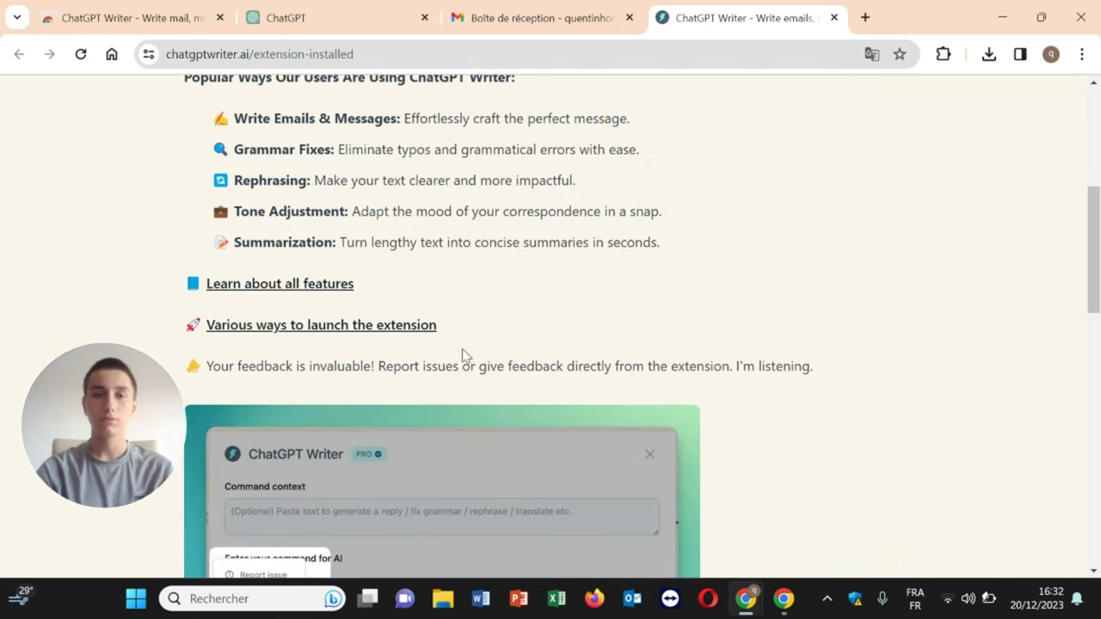
Step: Close the extension's welcome page, start a new Gmail message and open ChatGPT Writer in it
key(ctrl+w)
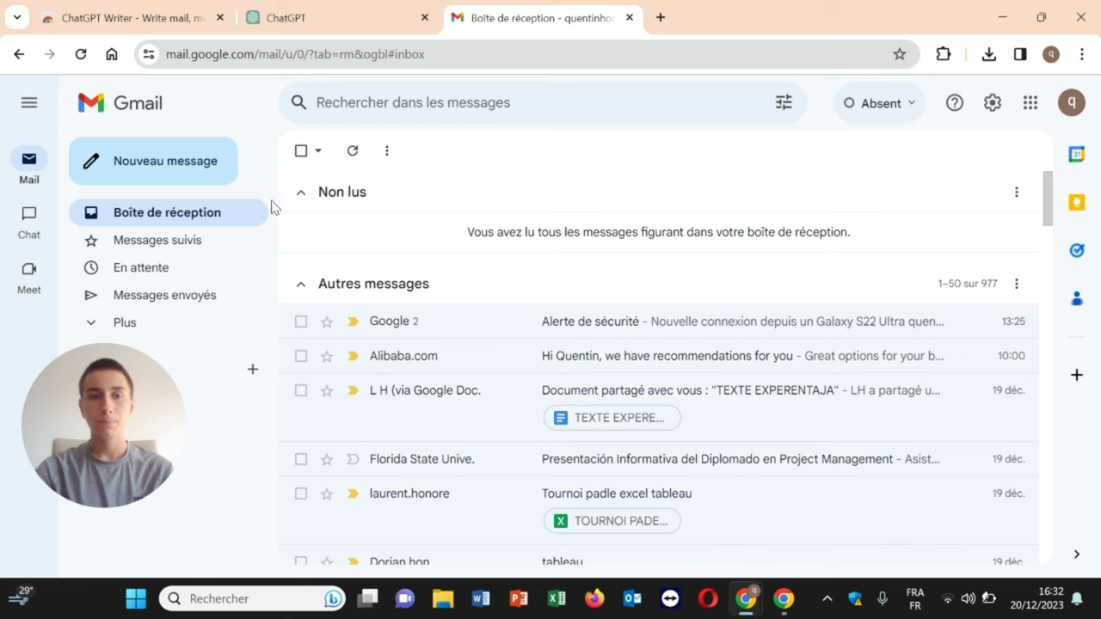
click(197, 171)
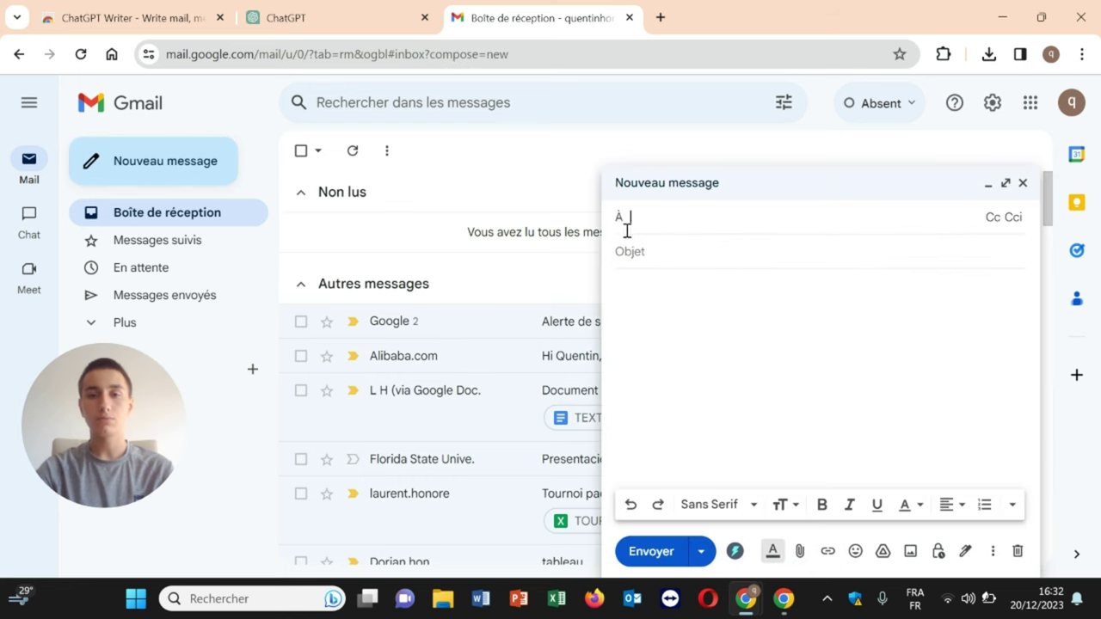
click(689, 340)
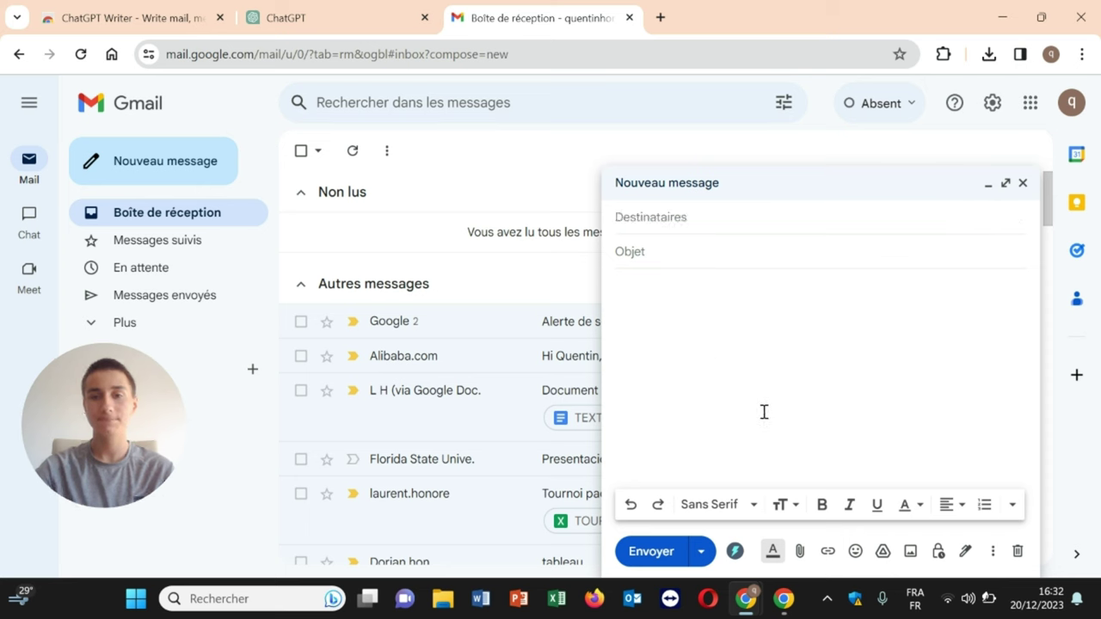
click(736, 551)
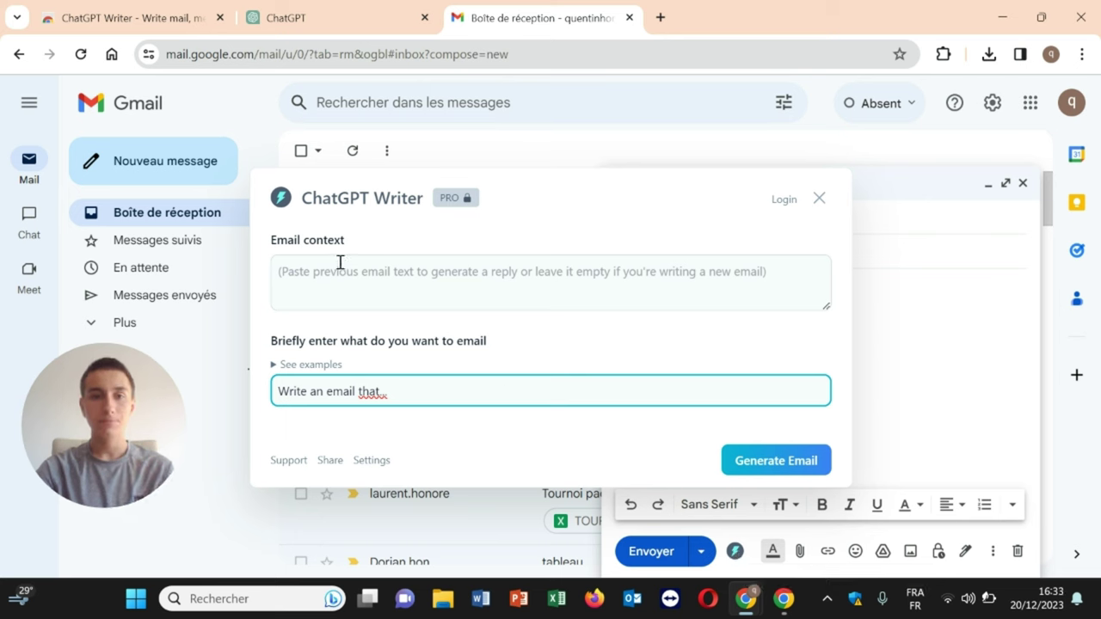
Step: Look at the email context field, check the open ChatGPT session, and return to the Gmail draft
click(345, 263)
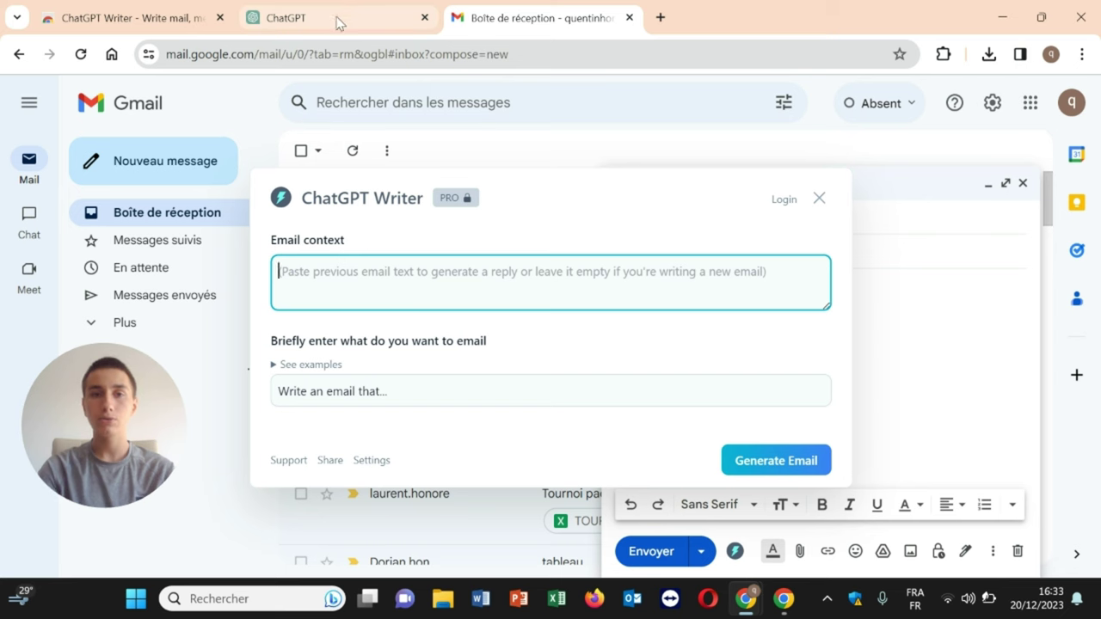
click(375, 8)
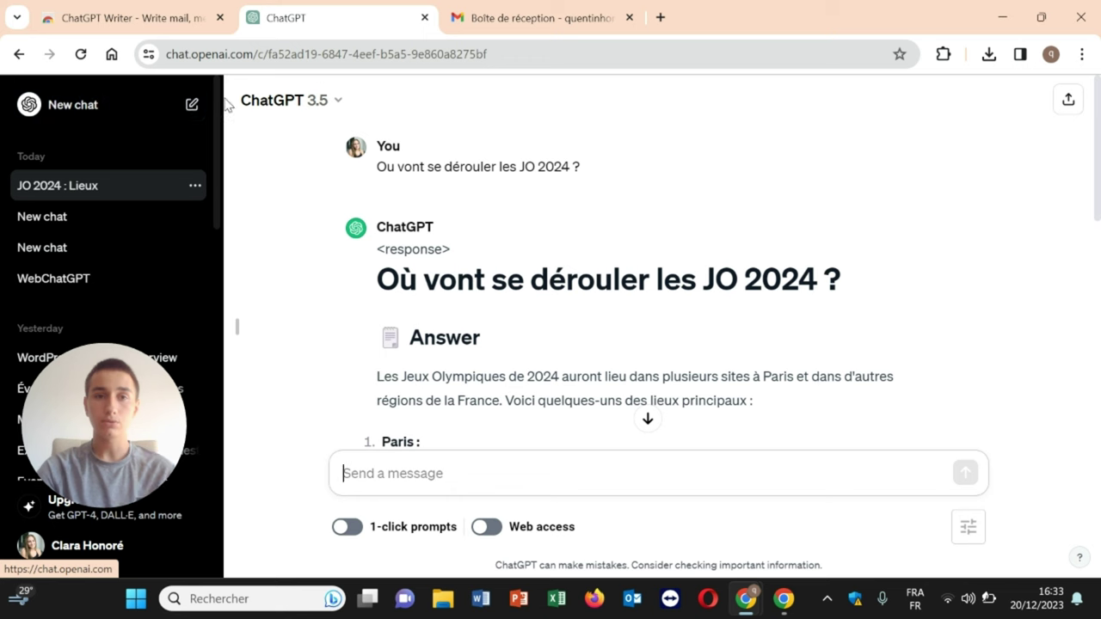
click(500, 19)
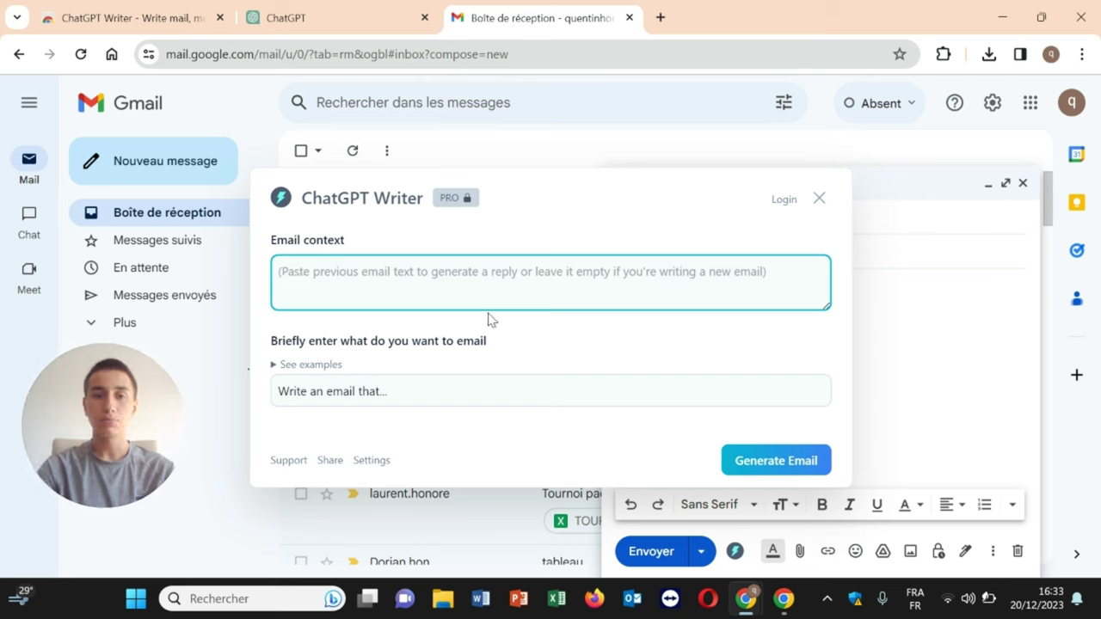
Step: Generate an email from the suggested prompt "Write an email that...Write a reply to this email about salary negotiation"
click(418, 395)
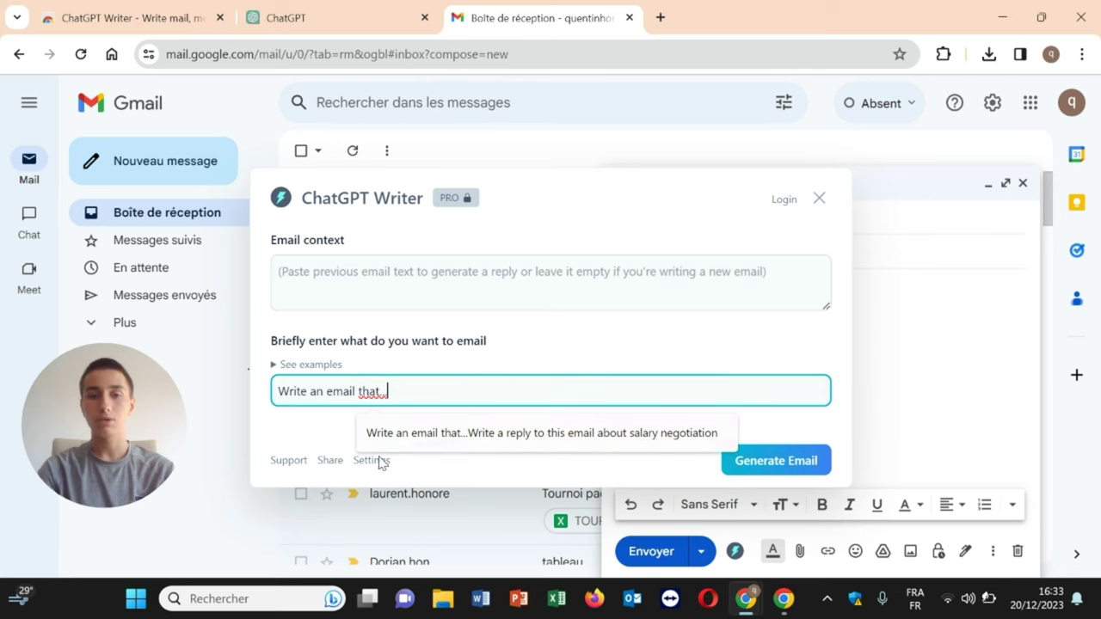
click(430, 437)
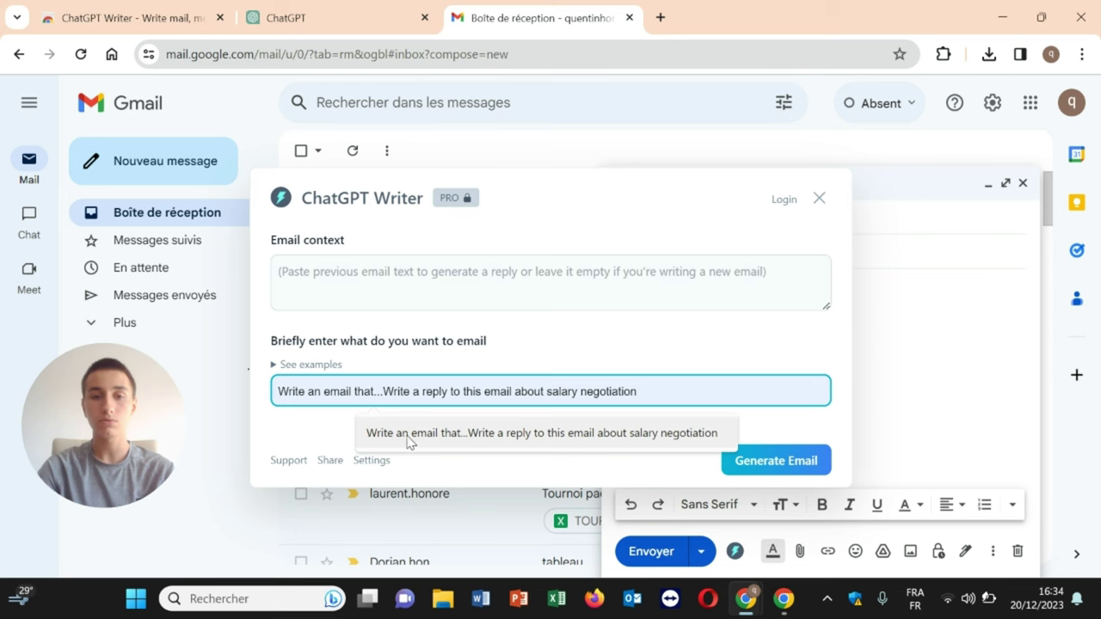
click(527, 434)
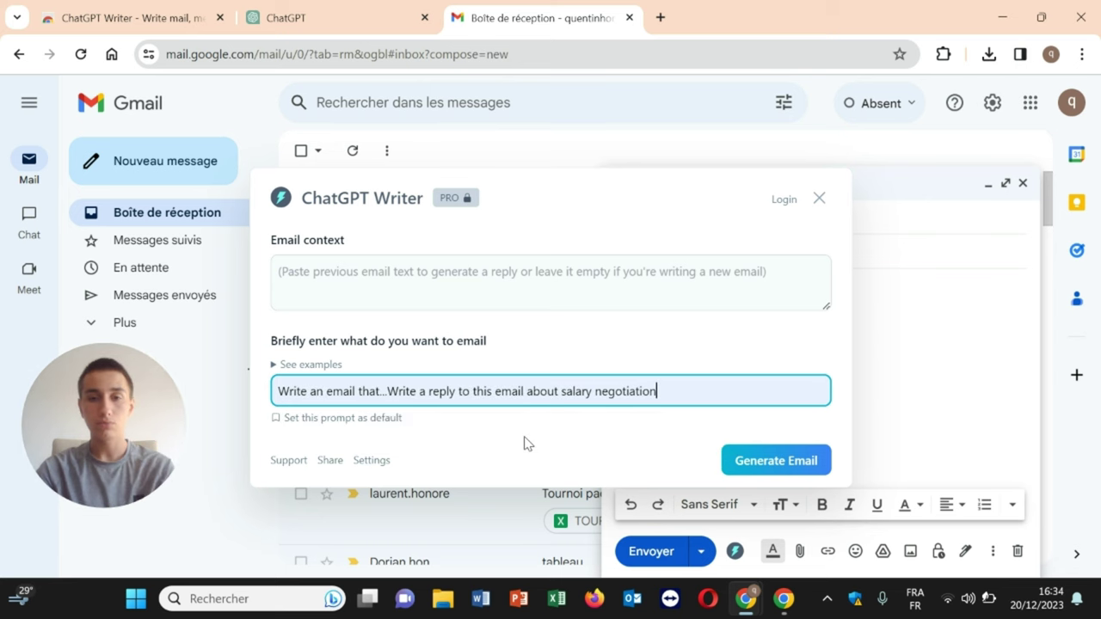
click(816, 467)
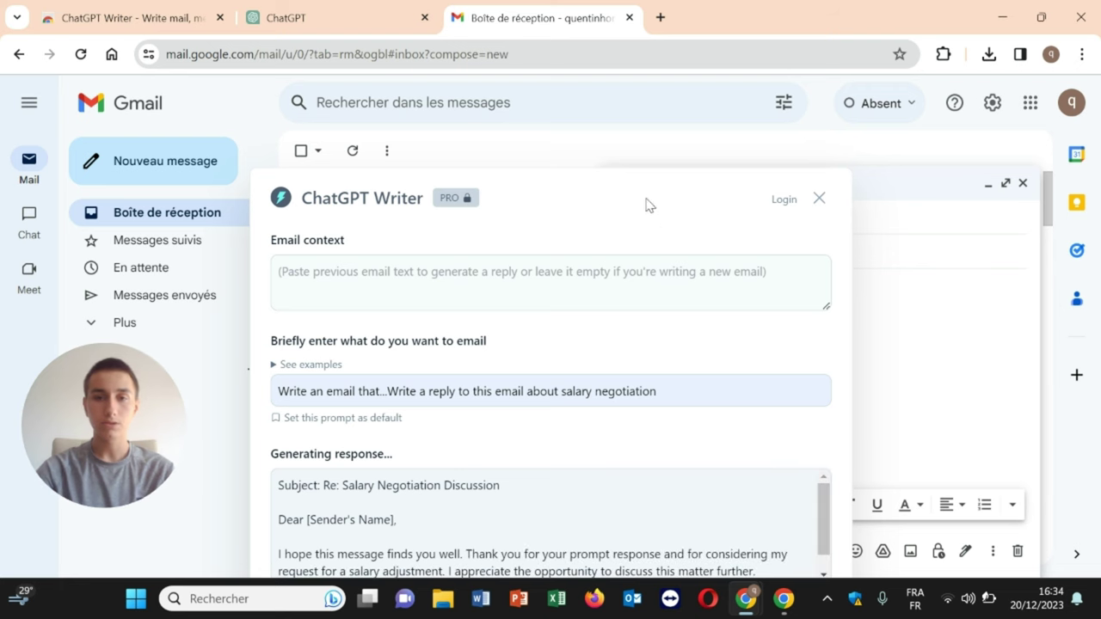
Step: Move the ChatGPT Writer window higher and read the generated salary negotiation email from its subject line
drag(643, 186, 629, 102)
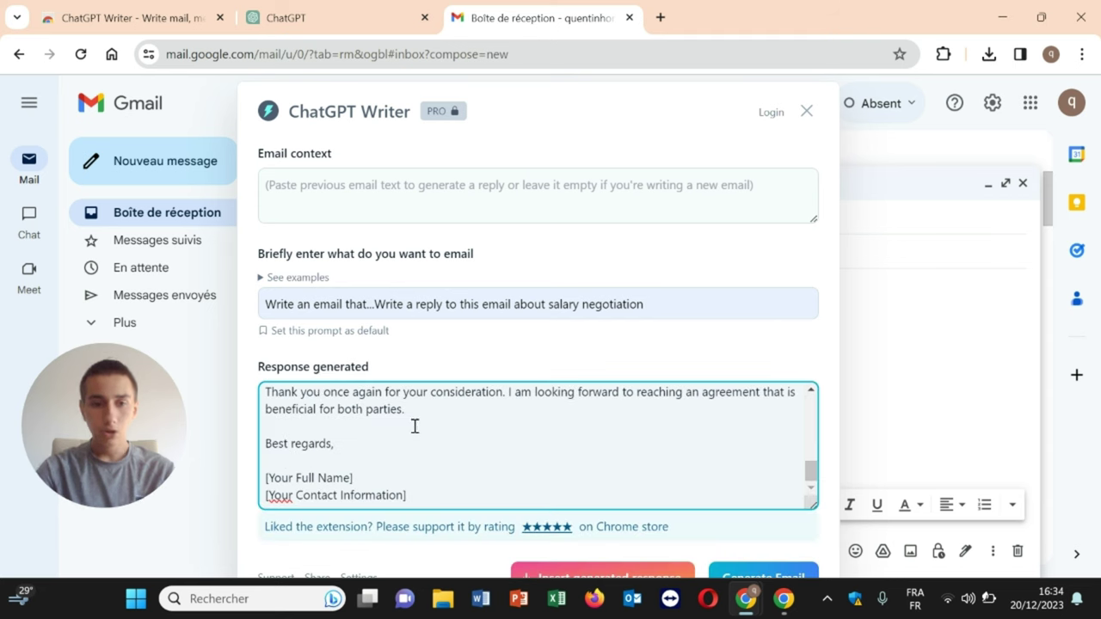
scroll(414, 426, up, 10)
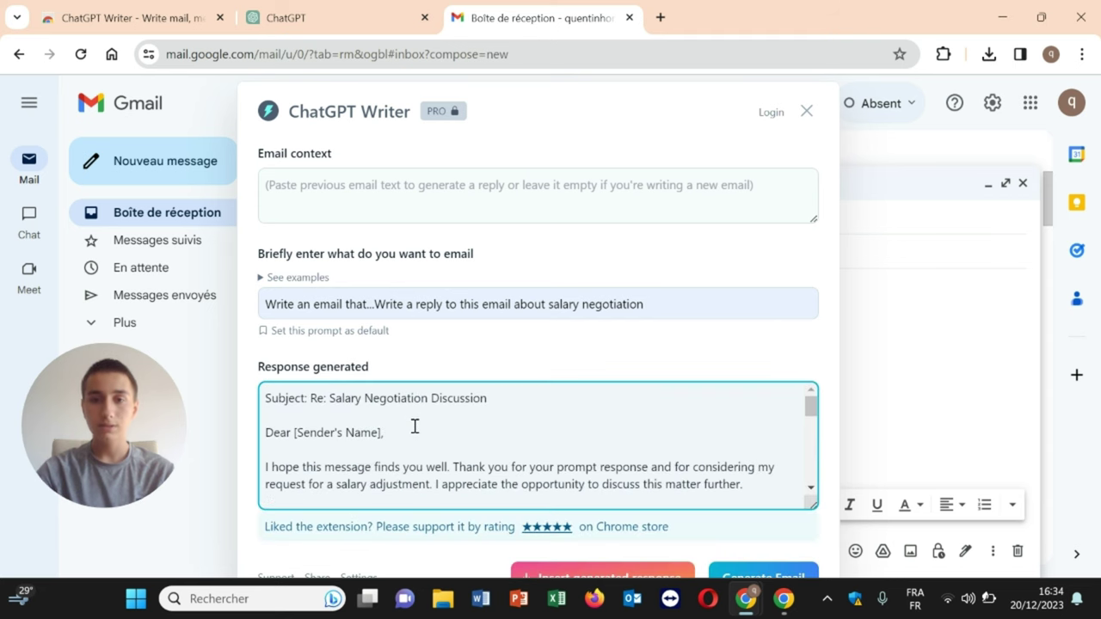
click(336, 401)
scroll(313, 415, down, 1)
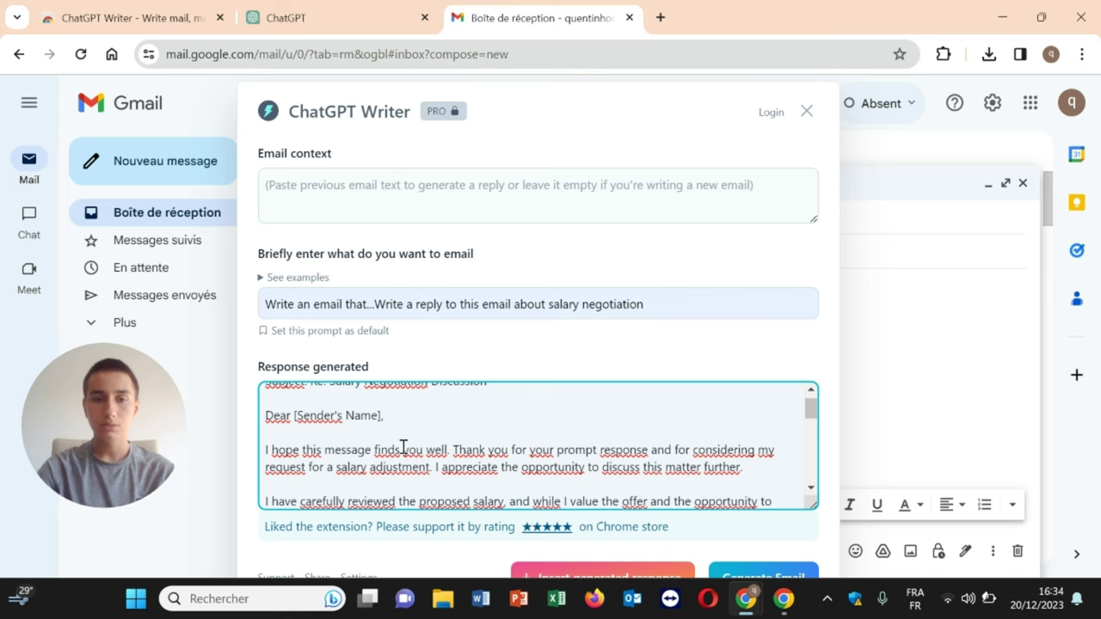
scroll(402, 447, down, 2)
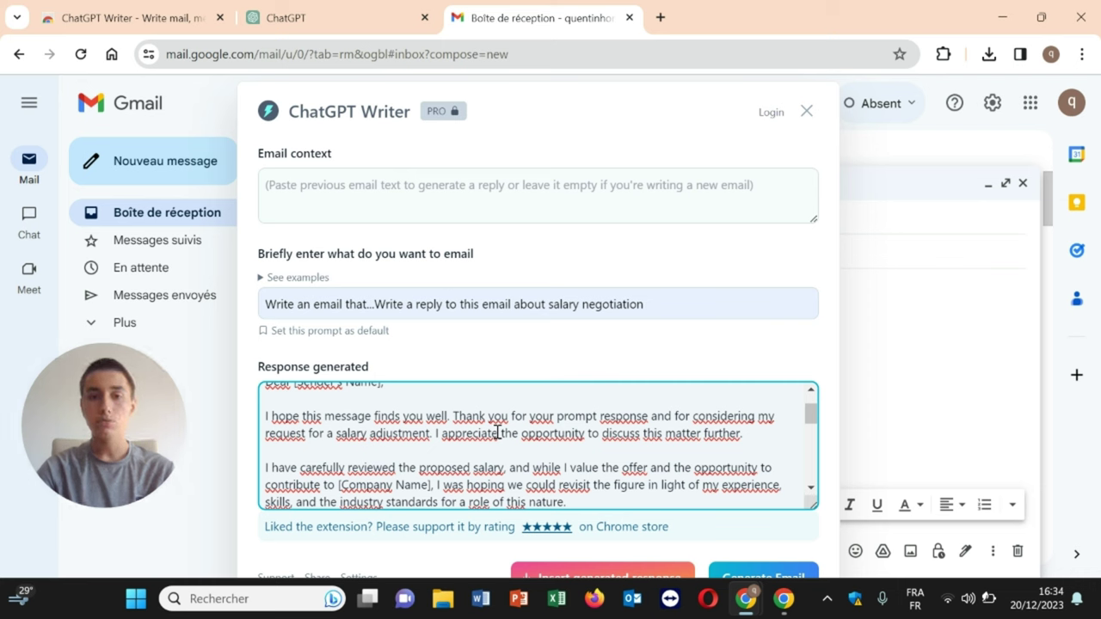
Step: Read further through the body of the generated salary negotiation reply and return to its beginning
scroll(497, 433, down, 1)
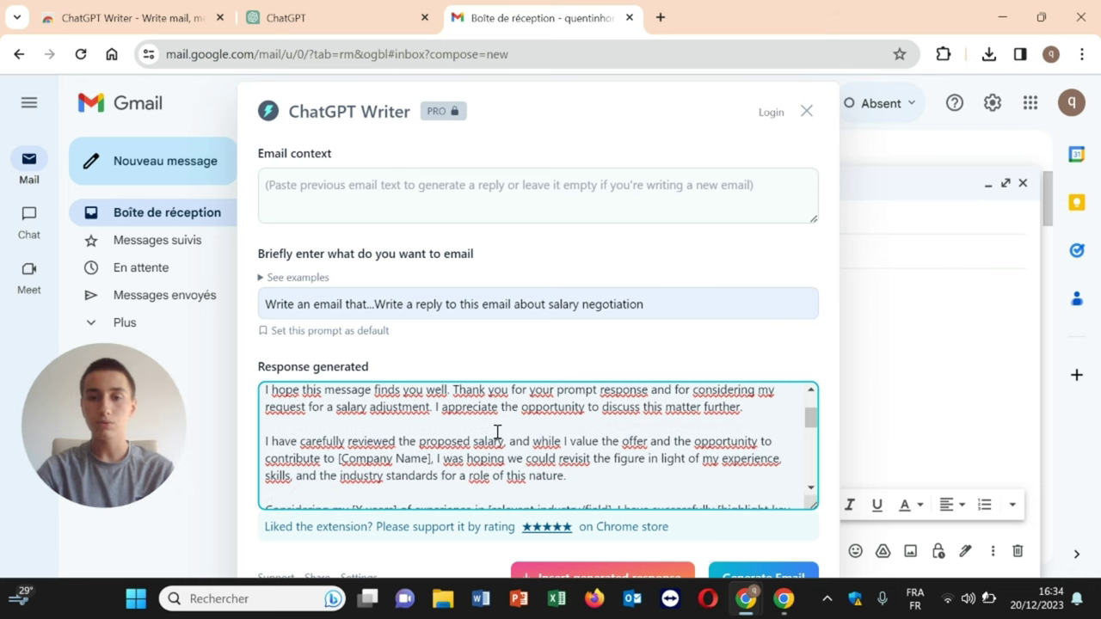
scroll(497, 433, up, 1)
scroll(498, 433, down, 6)
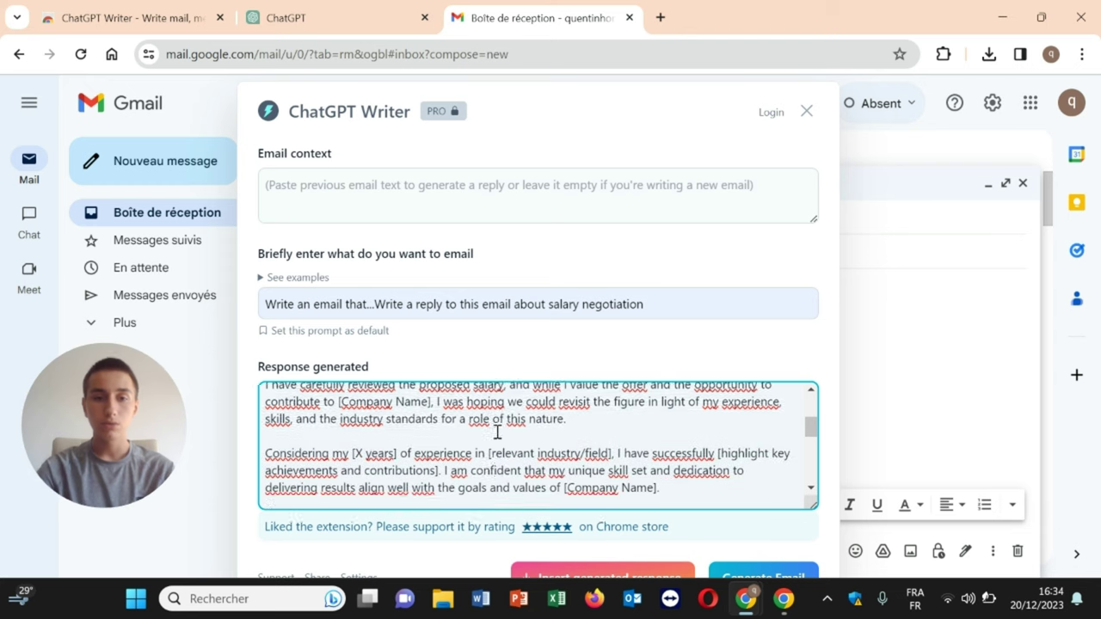
scroll(497, 432, up, 8)
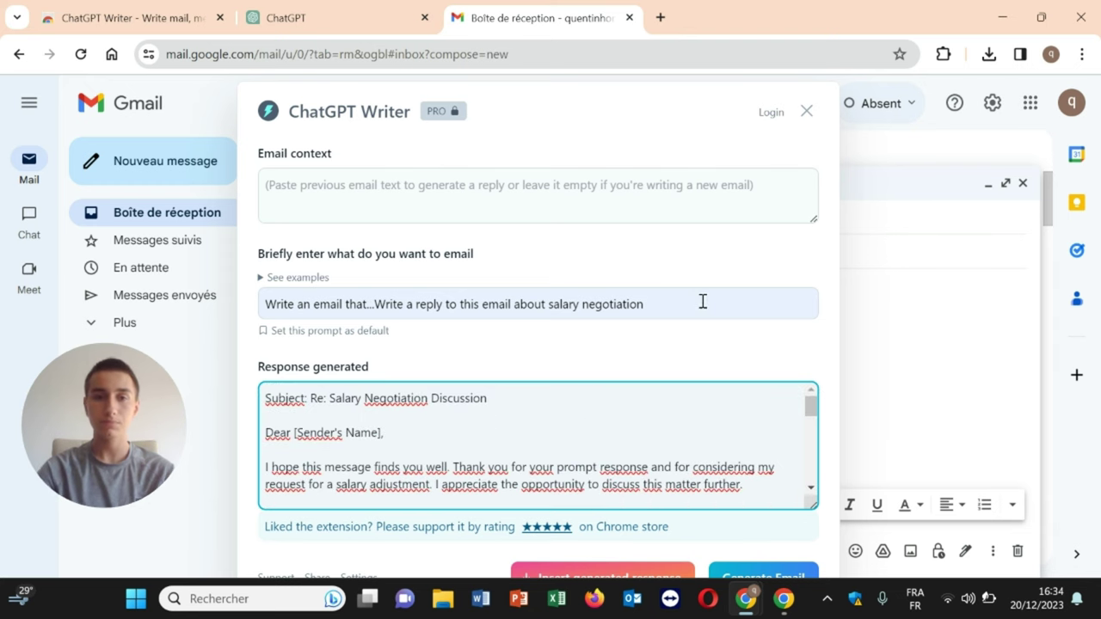
Step: Replace the prompt with "Ecris un mail pour une negociation de salaire" and generate the email
drag(703, 300, 249, 317)
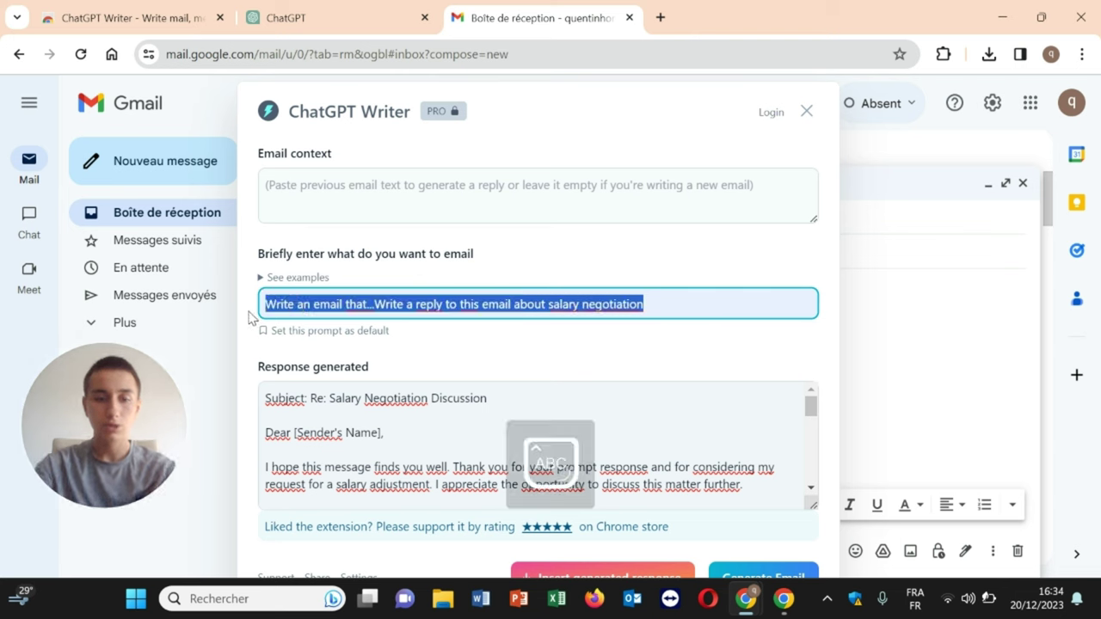
text(Ecris )
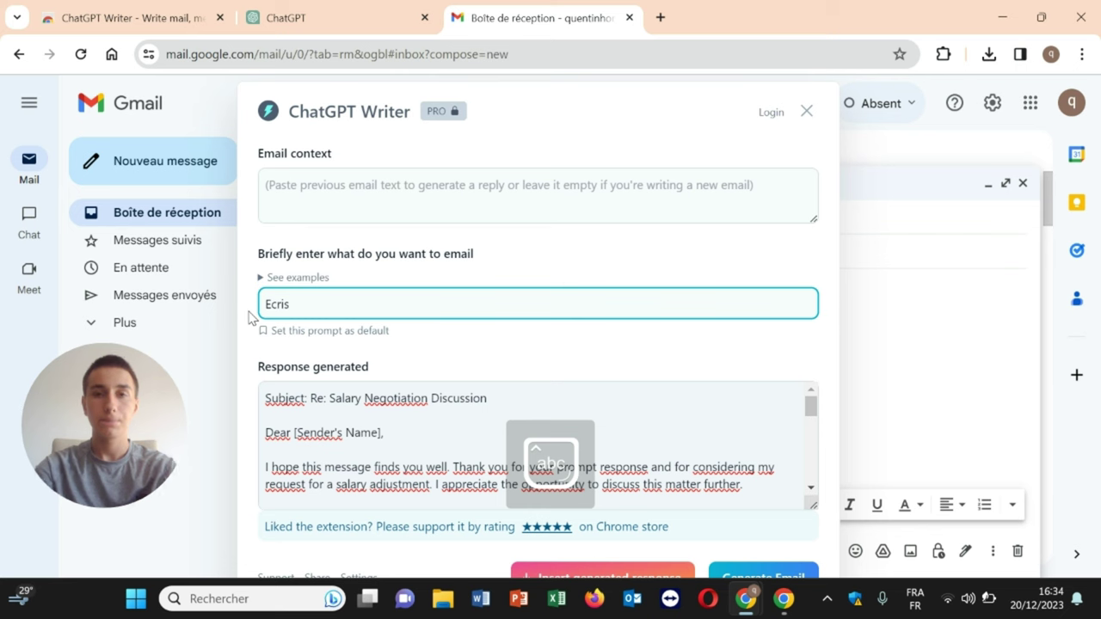
text(un mail )
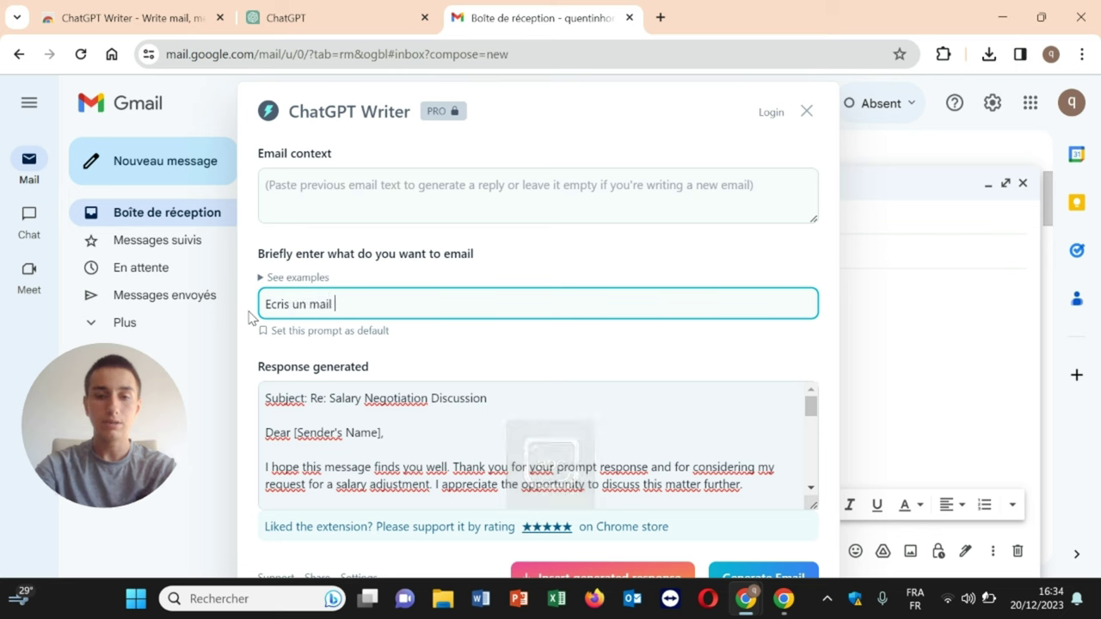
text(pour un )
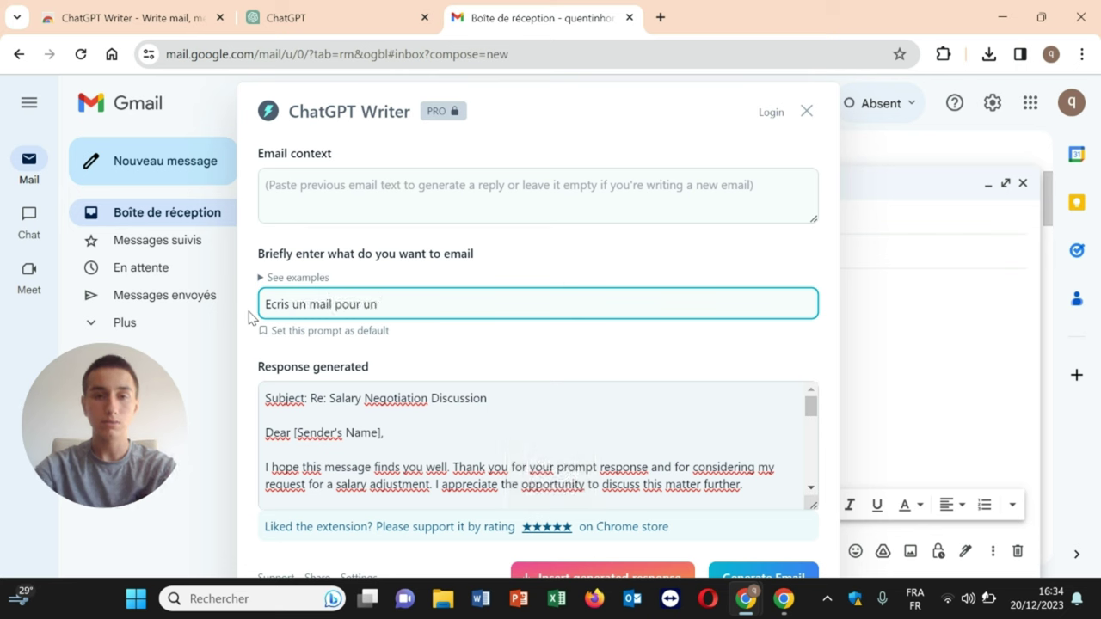
text(e negoci)
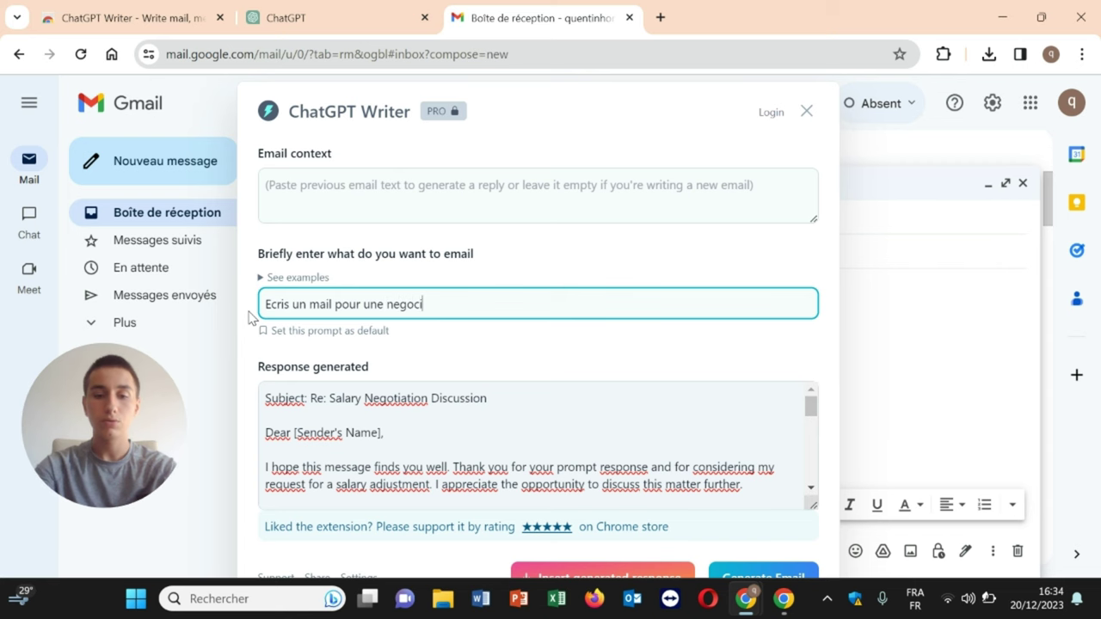
text(ation de sal)
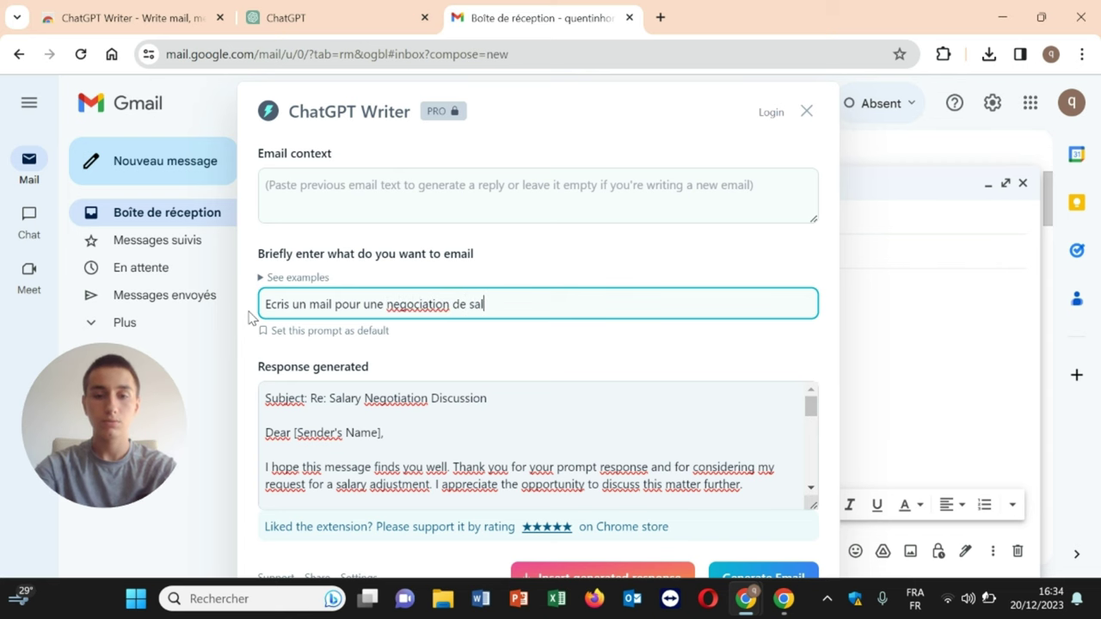
text(aire)
key(Return)
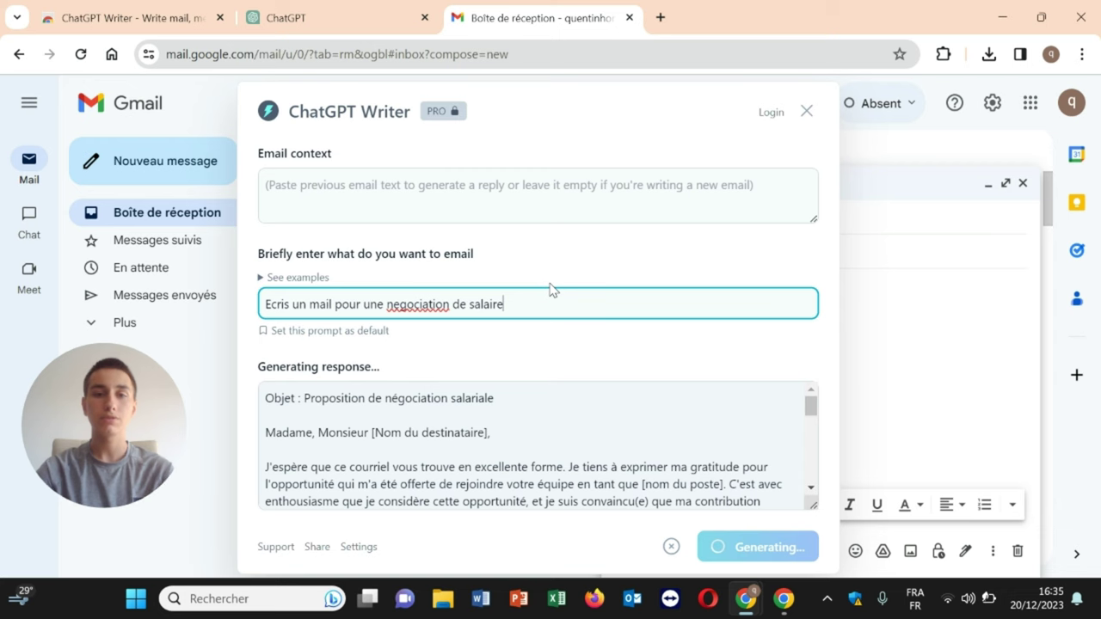
Step: Read the generated French salary negotiation email from its subject line to its signature placeholders
scroll(510, 390, up, 10)
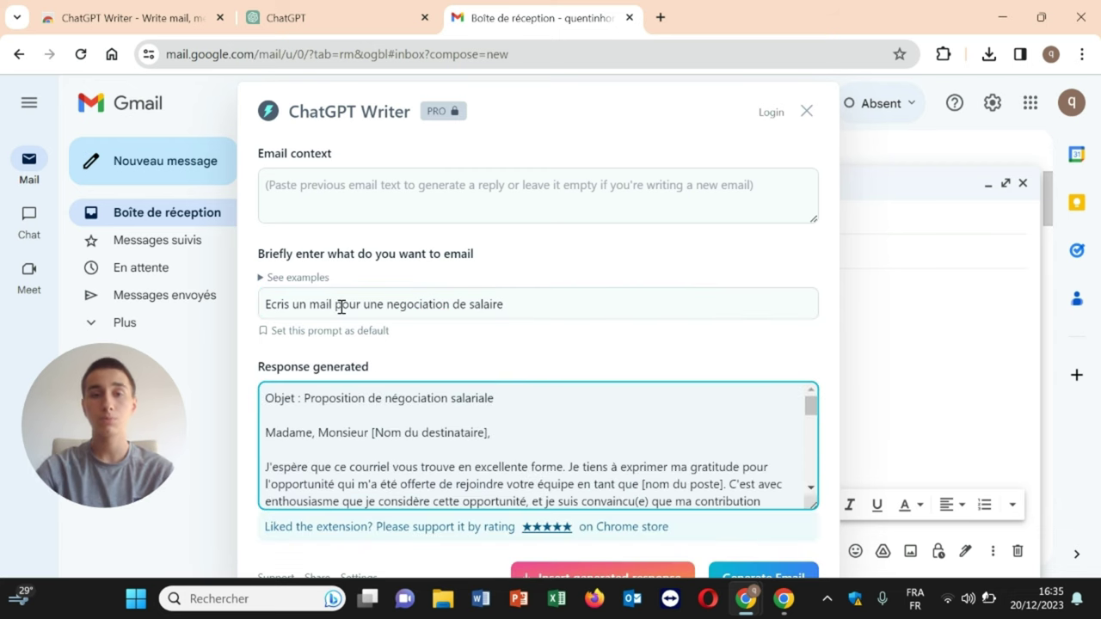
scroll(437, 453, down, 1)
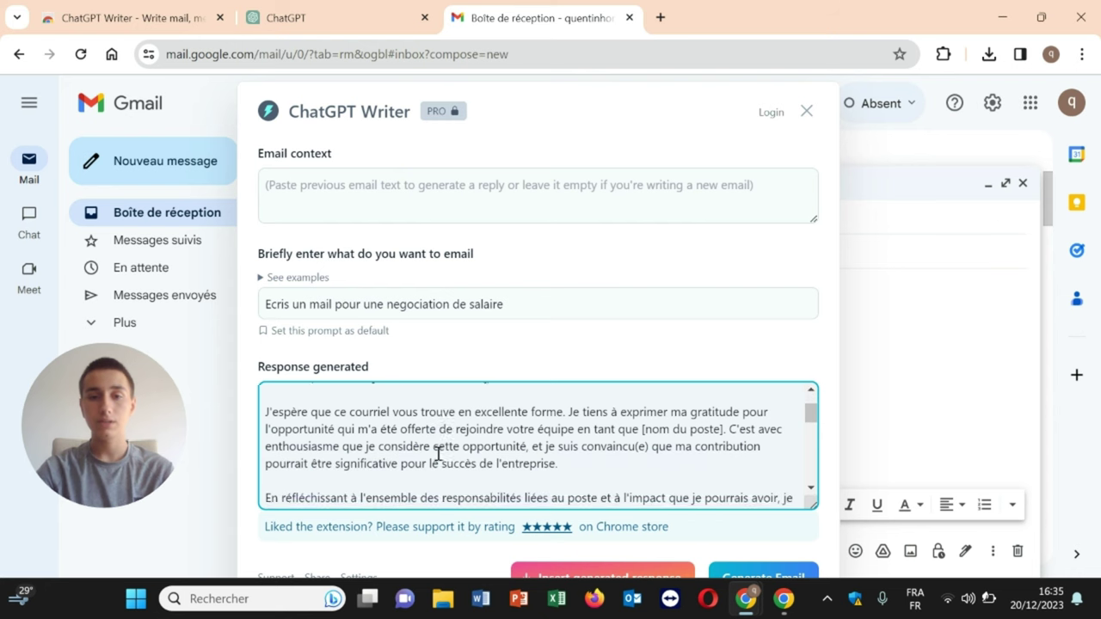
scroll(437, 454, down, 4)
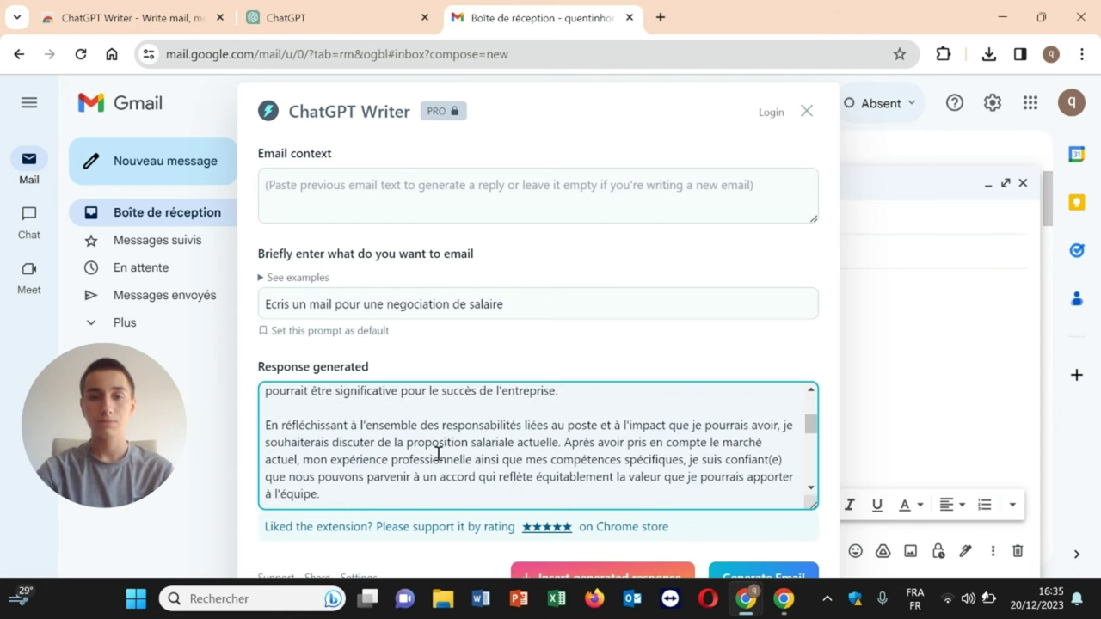
scroll(438, 454, down, 3)
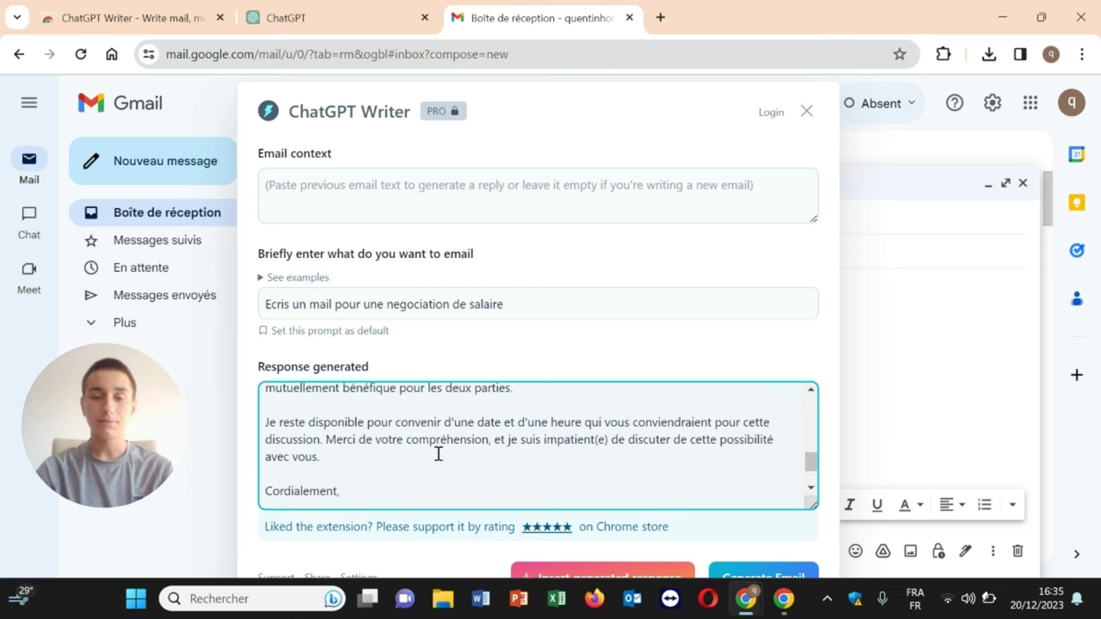
scroll(438, 453, down, 1)
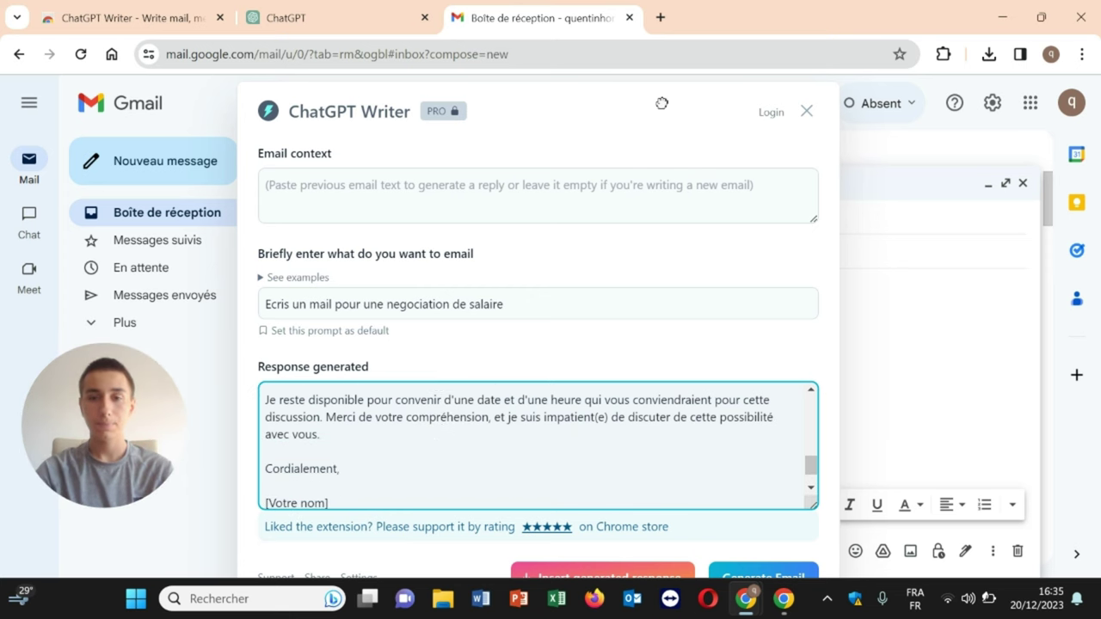
Step: Insert the generated French email into the Gmail draft and go back to the beginning of the message
drag(658, 76, 646, 51)
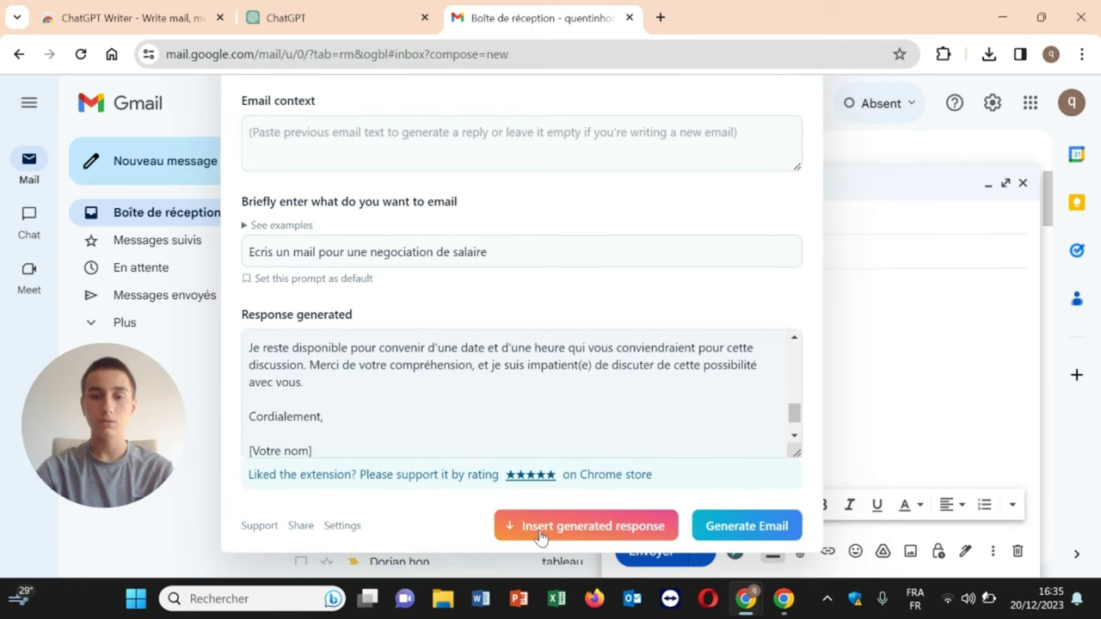
click(644, 539)
scroll(734, 335, up, 2)
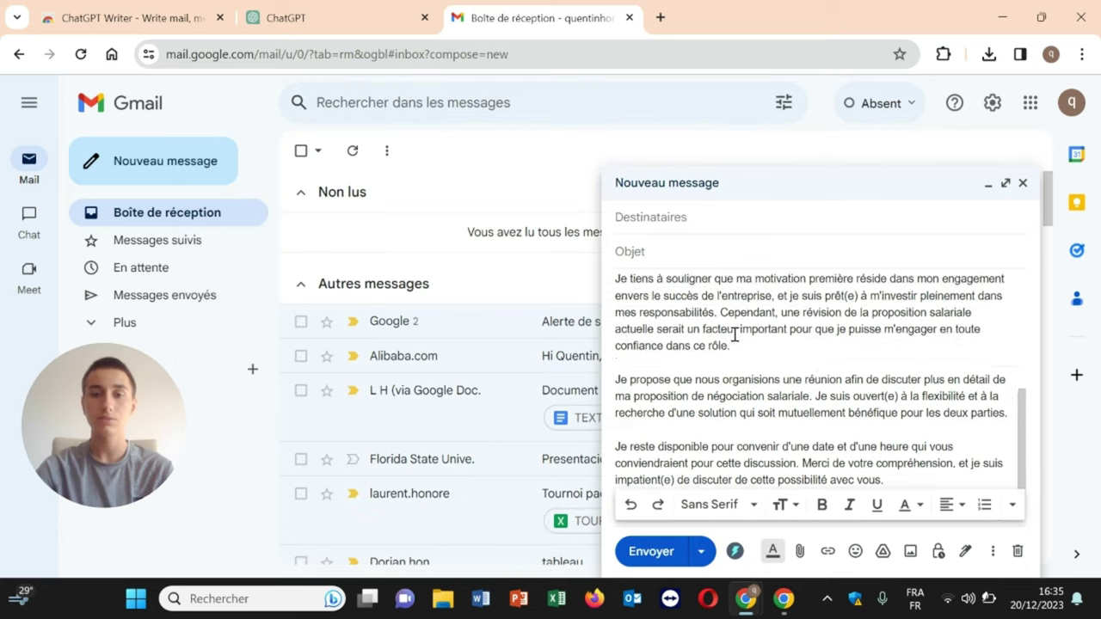
scroll(735, 335, up, 5)
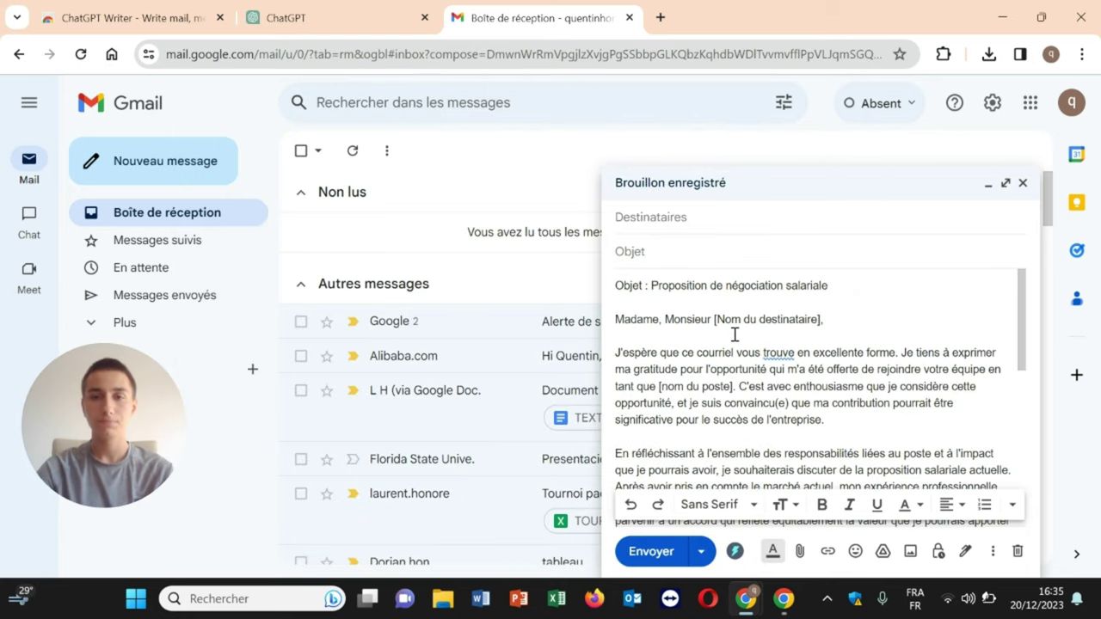
Step: Check the open ChatGPT session, return to the Gmail draft and look through the inserted email text
click(307, 21)
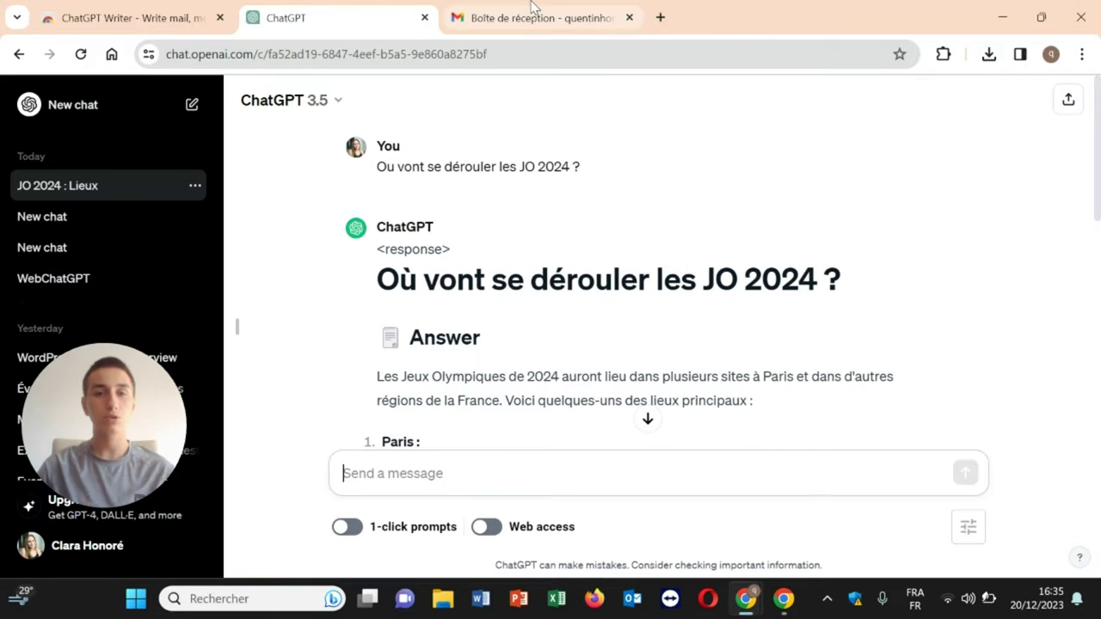
click(531, 9)
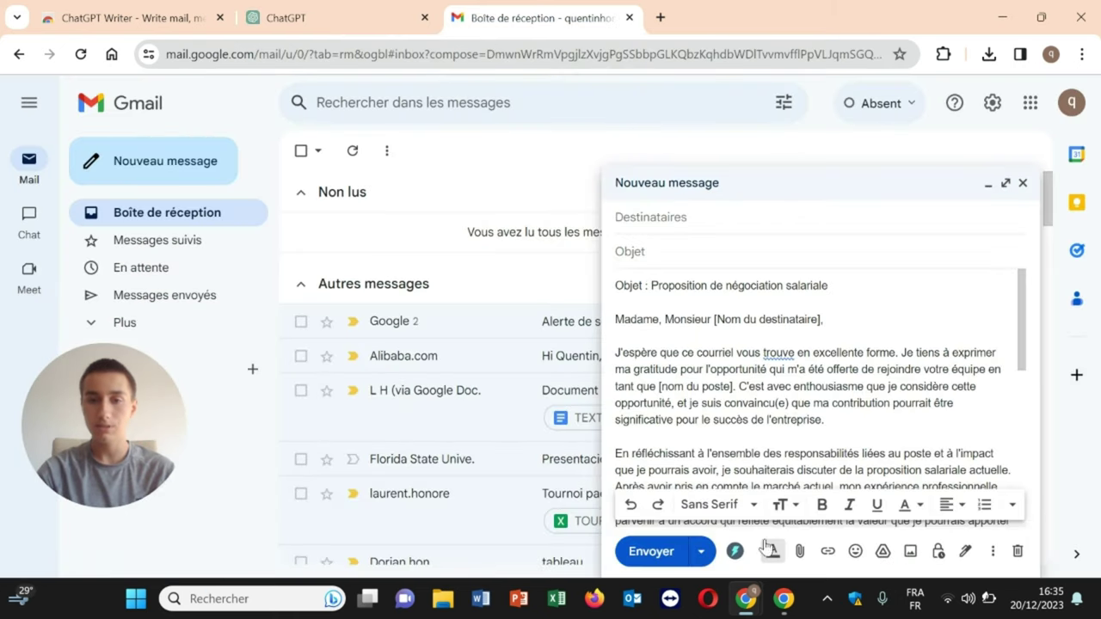
scroll(809, 381, down, 2)
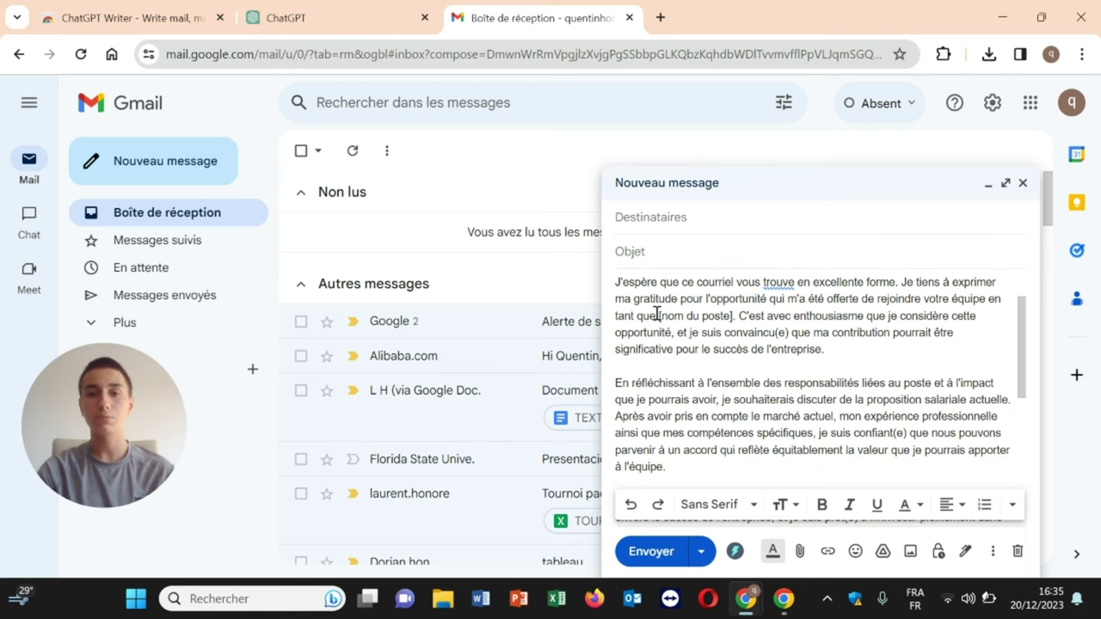
scroll(743, 342, down, 1)
scroll(742, 342, up, 3)
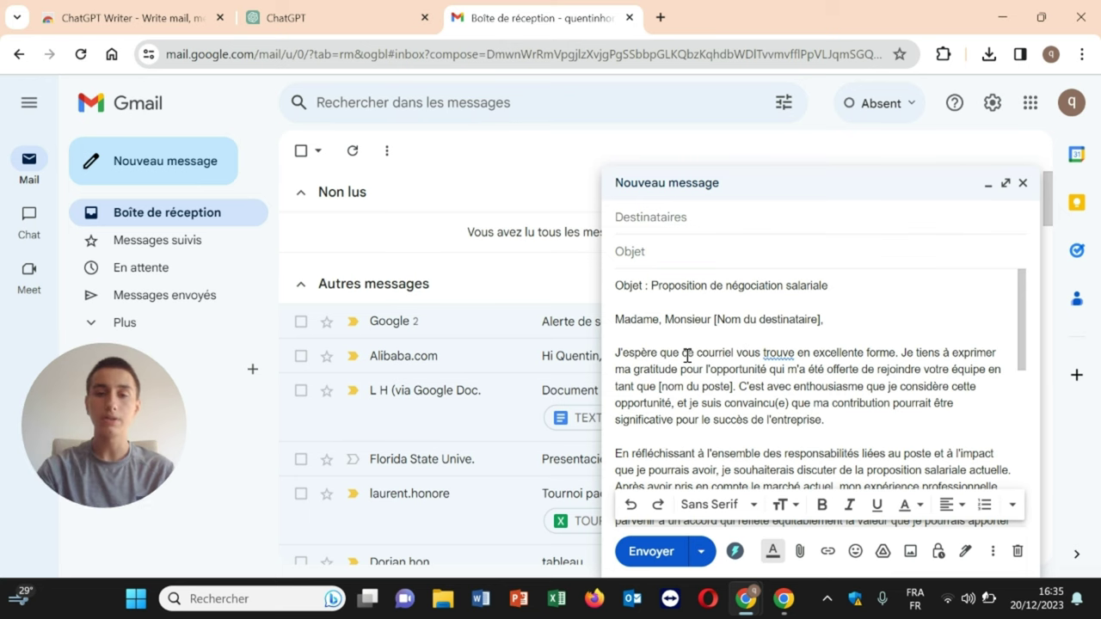
scroll(806, 372, down, 5)
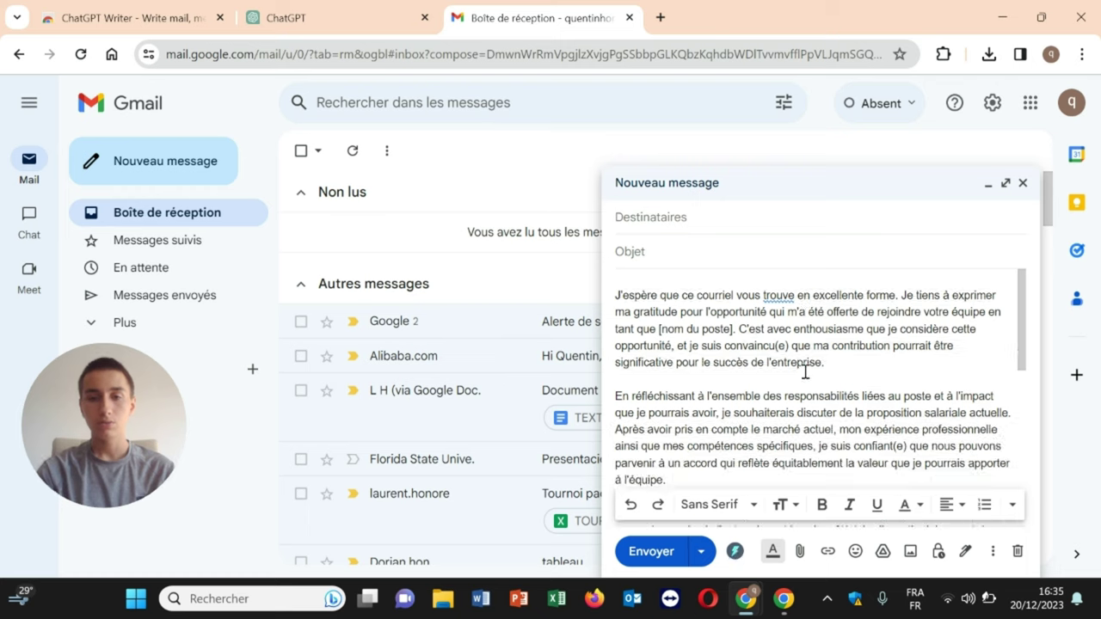
Step: Reopen ChatGPT Writer from the draft and generate an email with the prompt "Ecris un mail pour une negociation de salaire"
click(735, 551)
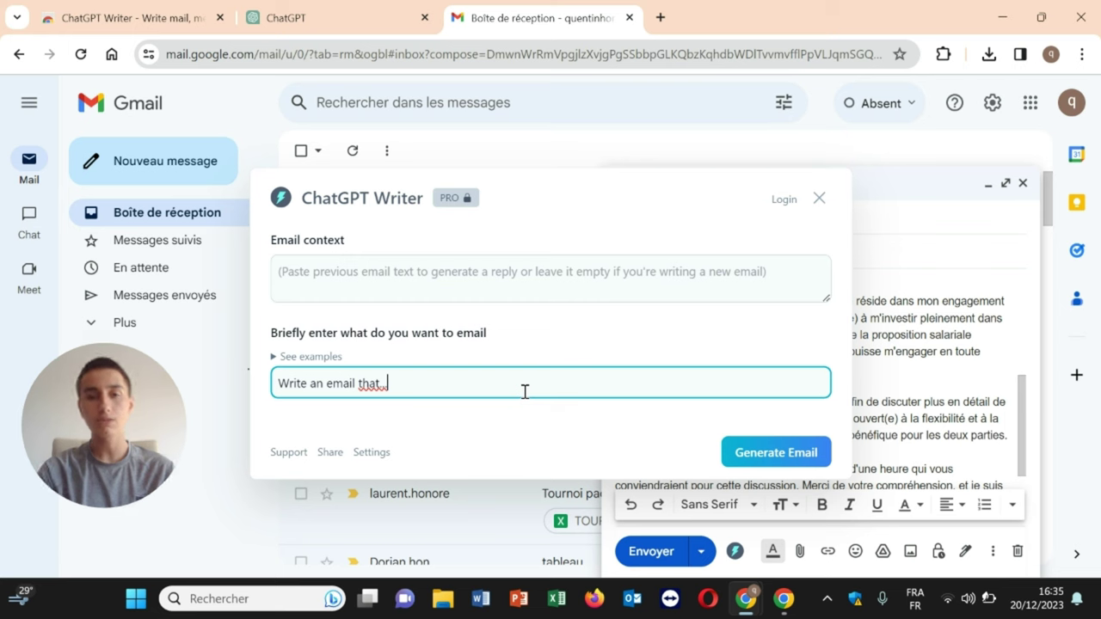
drag(525, 391, 207, 387)
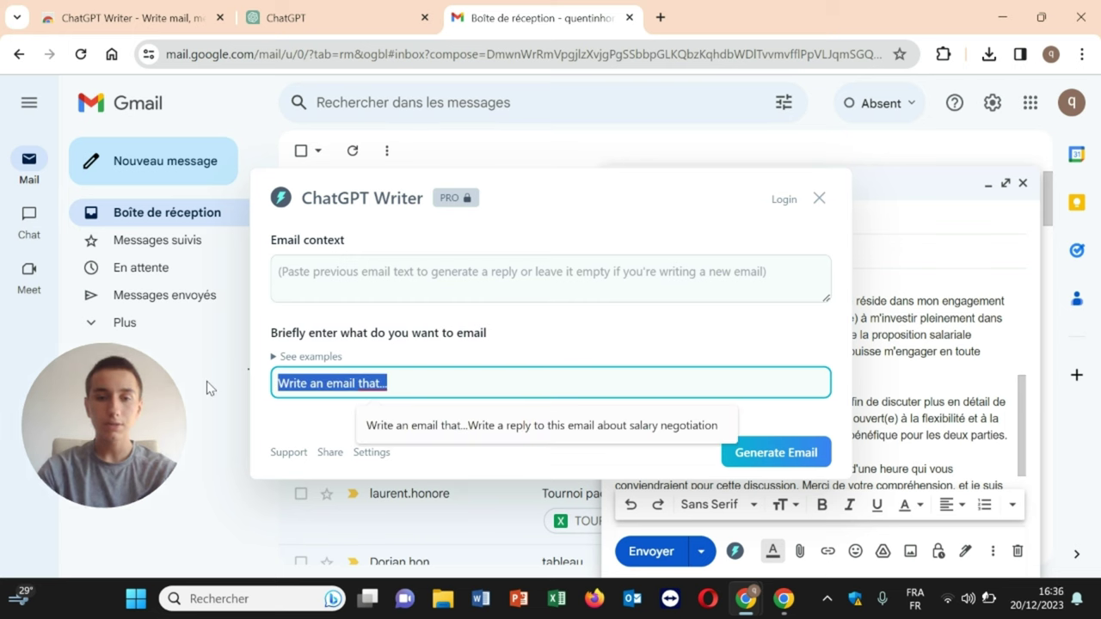
key(Caps_Lock)
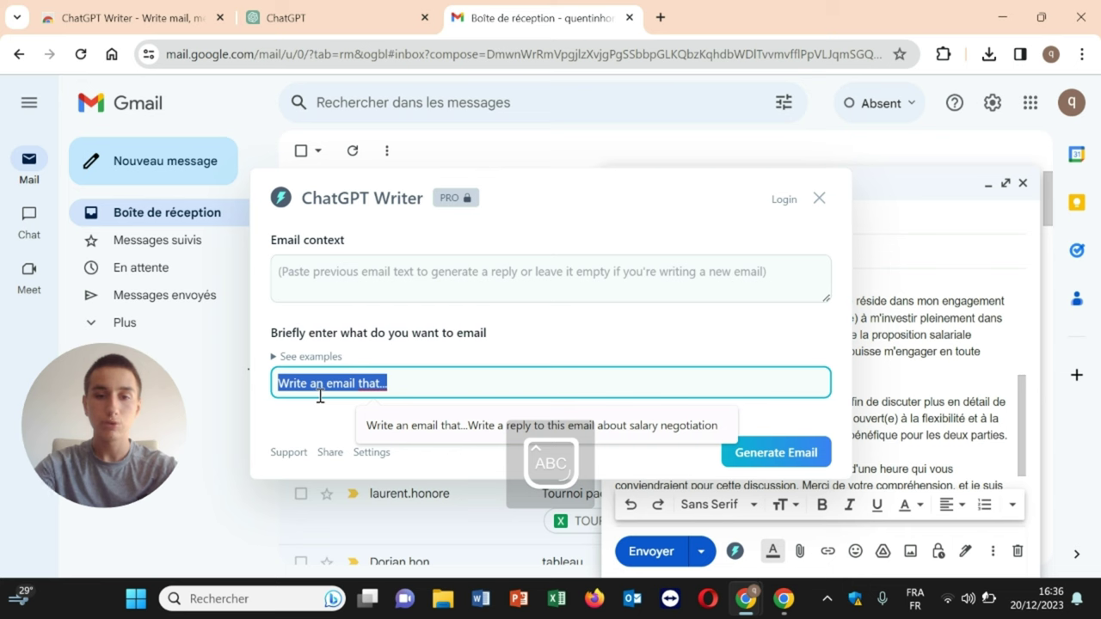
text(E)
key(Caps_Lock)
text(cri)
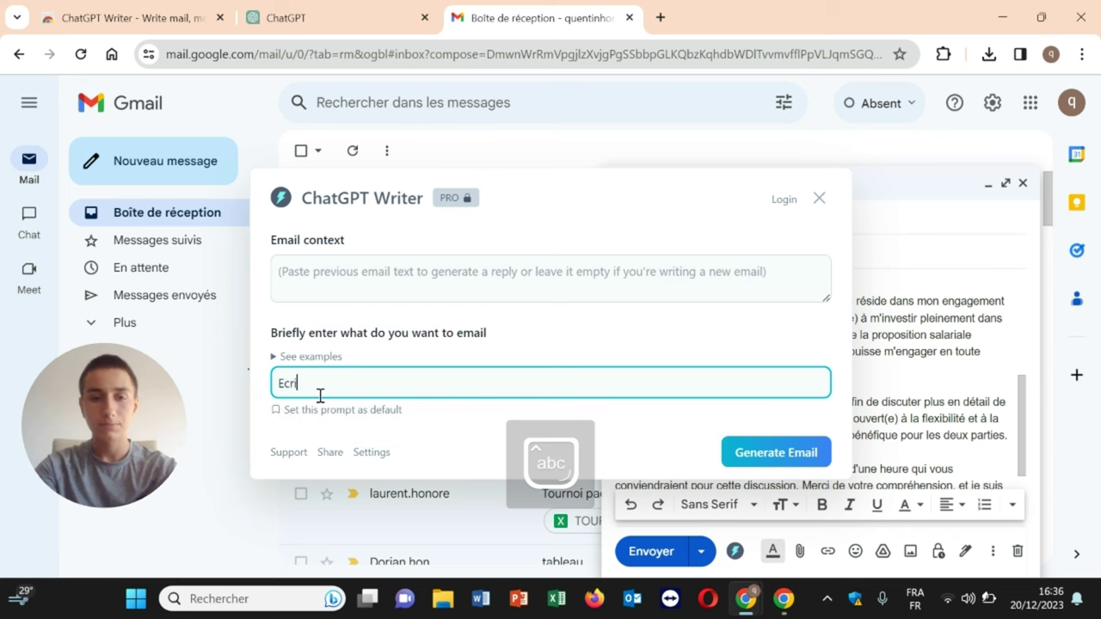
text(s un mail p)
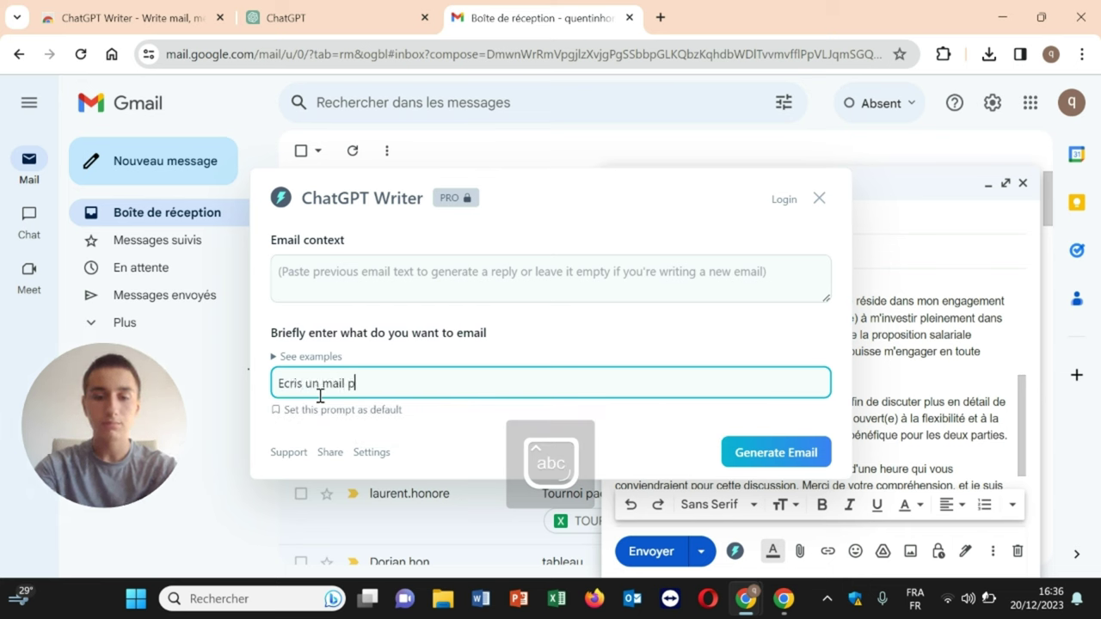
text(our une neg)
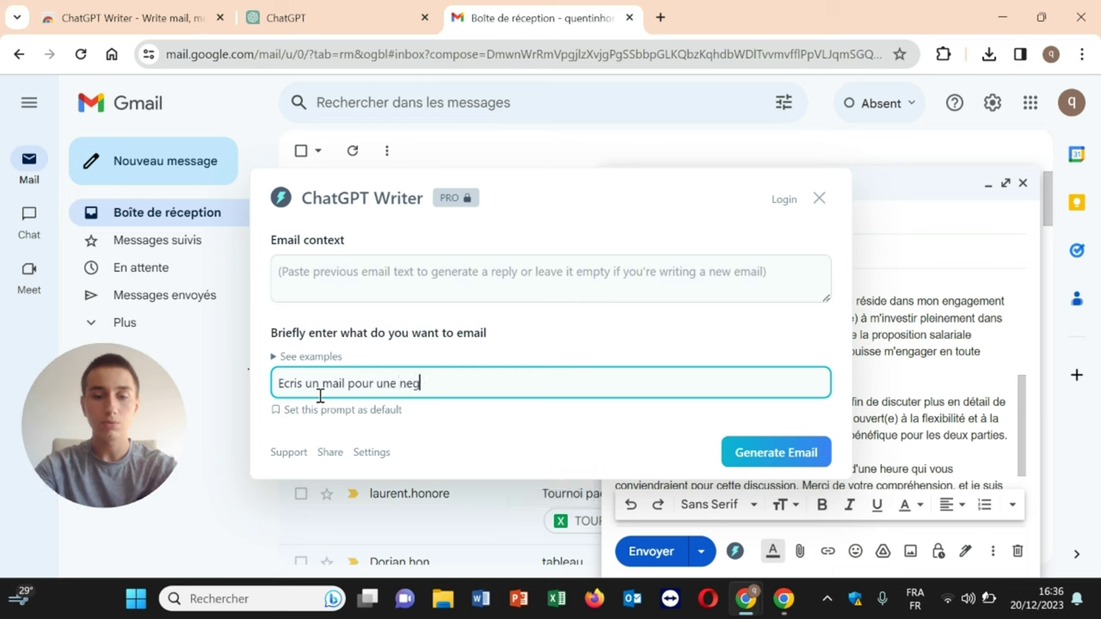
text(ociation de salaire)
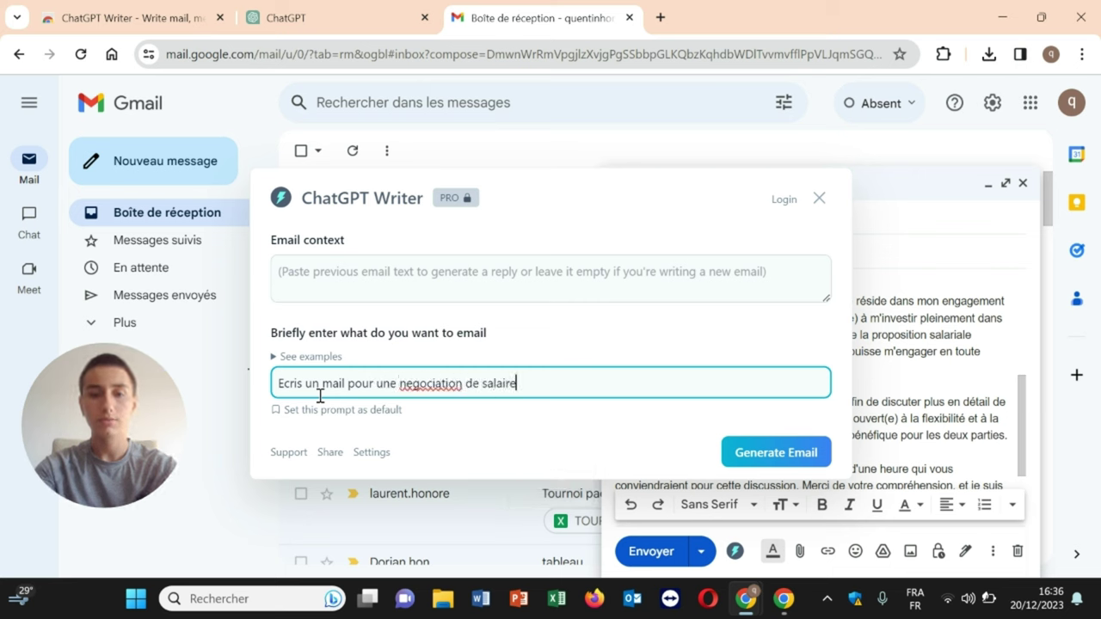
key(Return)
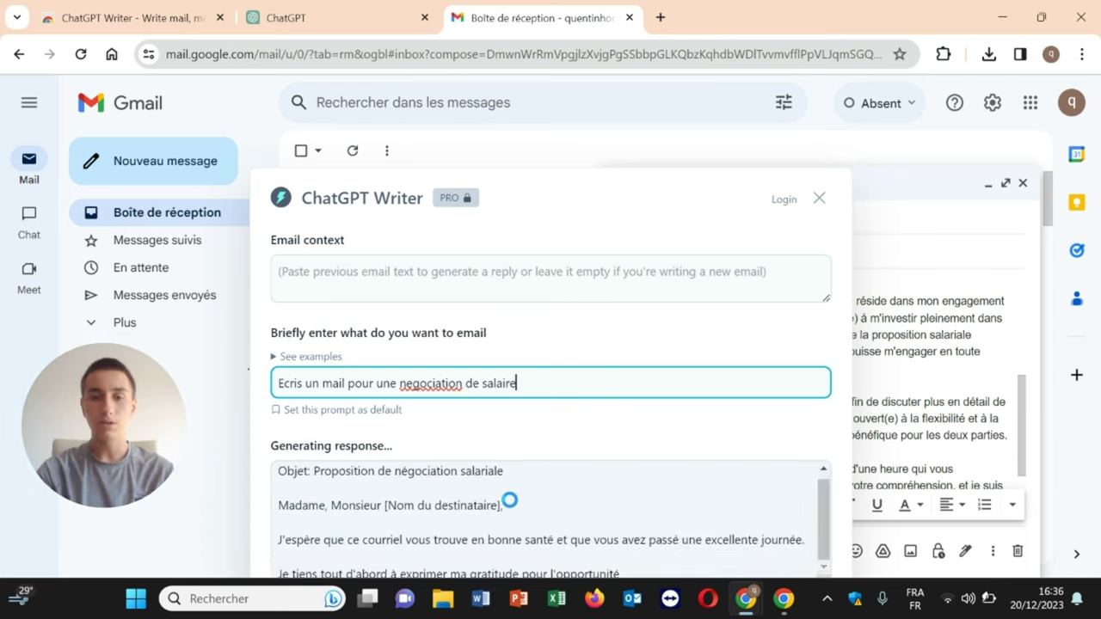
Step: Move the ChatGPT Writer window higher, regenerate the email, and close the window without inserting it to review the draft
drag(558, 196, 548, 93)
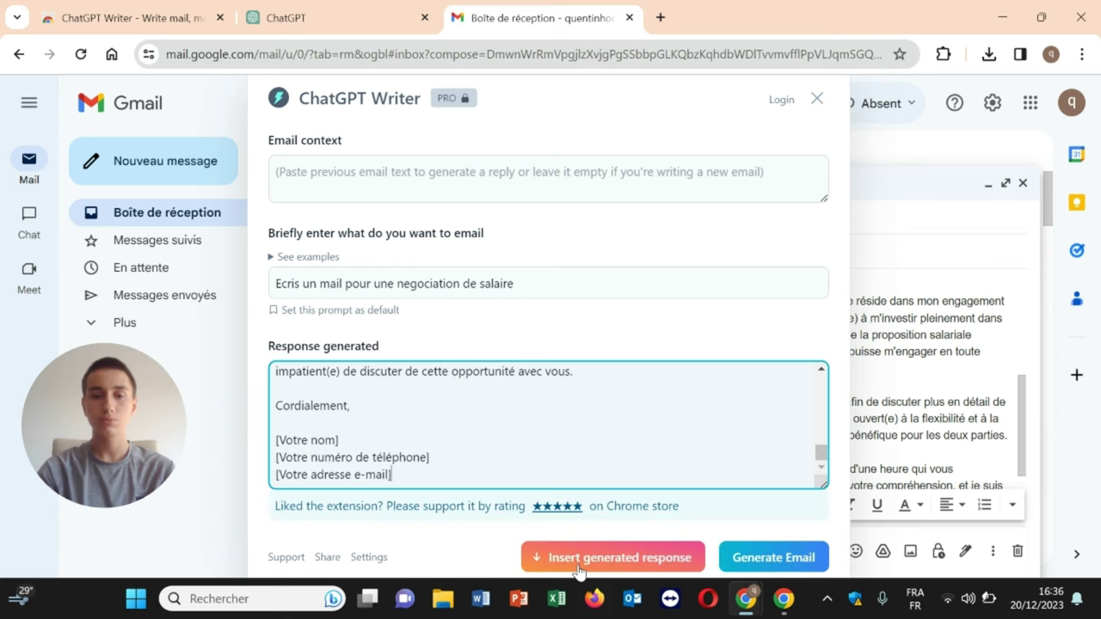
click(782, 568)
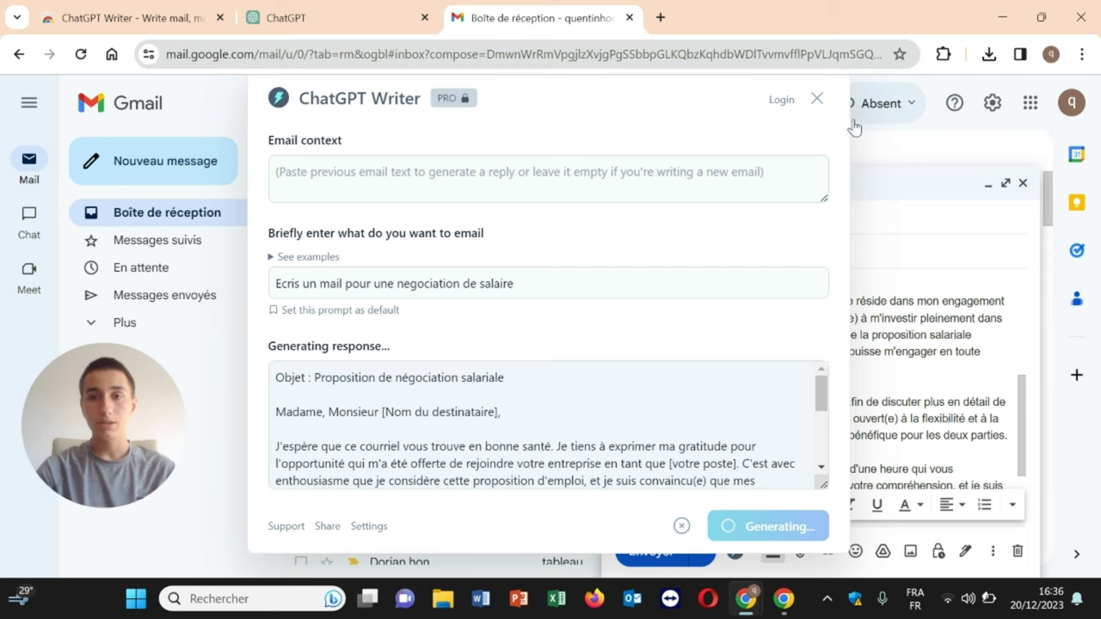
click(817, 98)
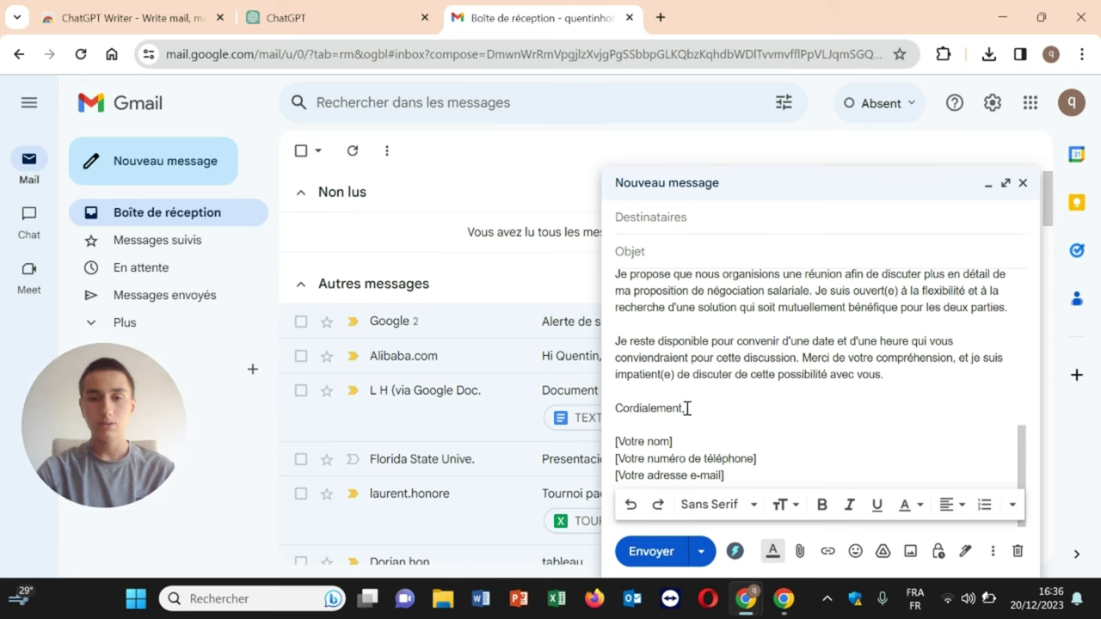
drag(702, 417, 616, 320)
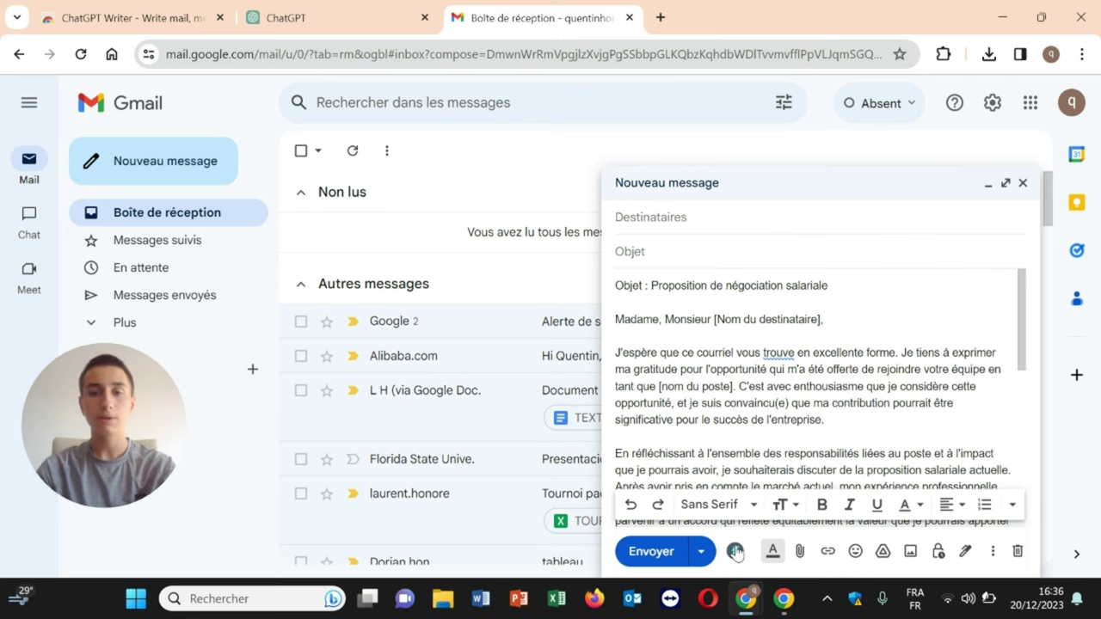
Step: Reopen ChatGPT Writer from the draft and paste the copied salary negotiation email as the email context
click(736, 551)
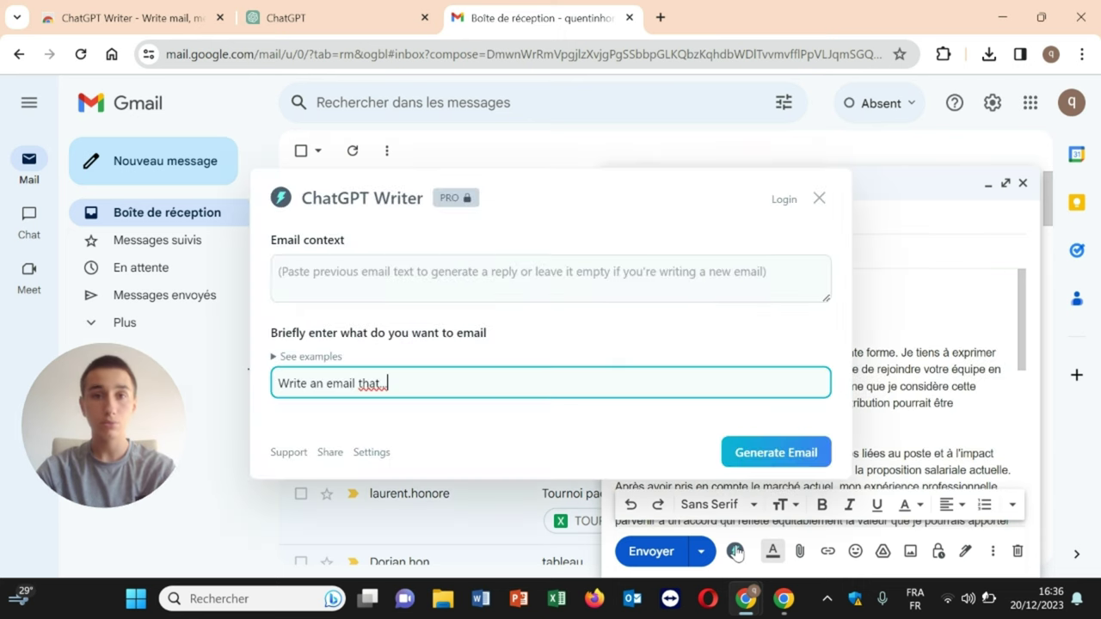
click(360, 280)
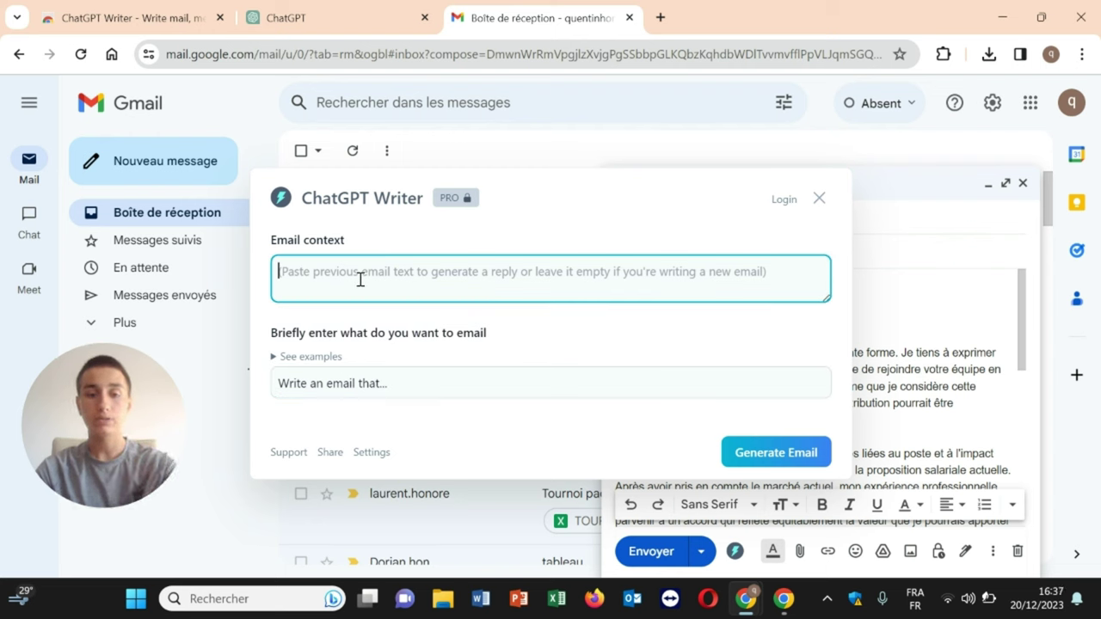
key(ctrl+v)
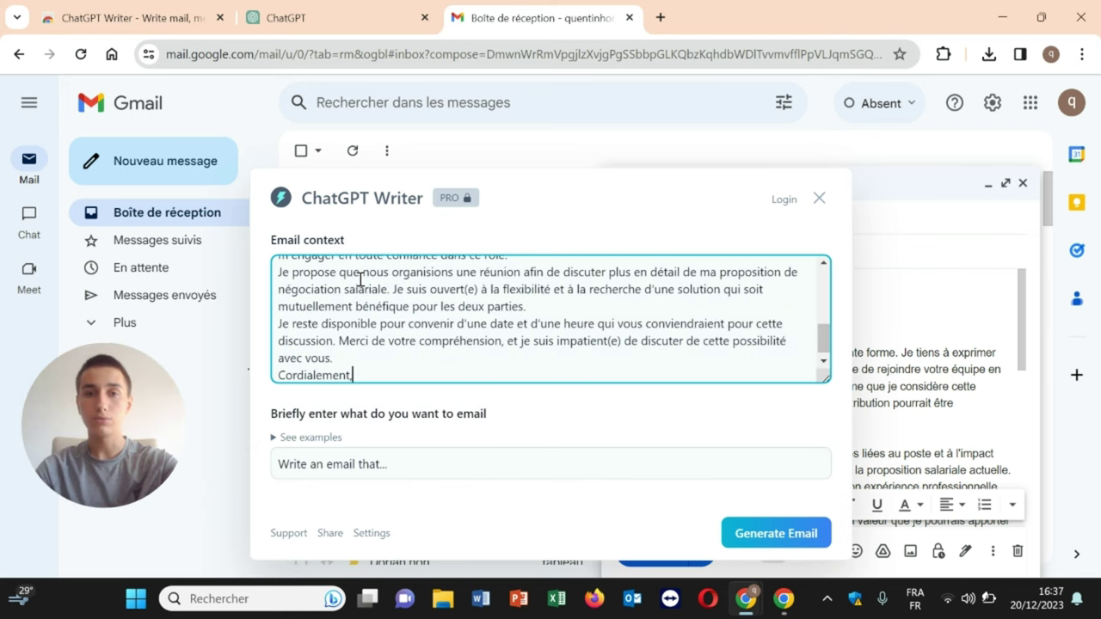
scroll(484, 336, down, 1)
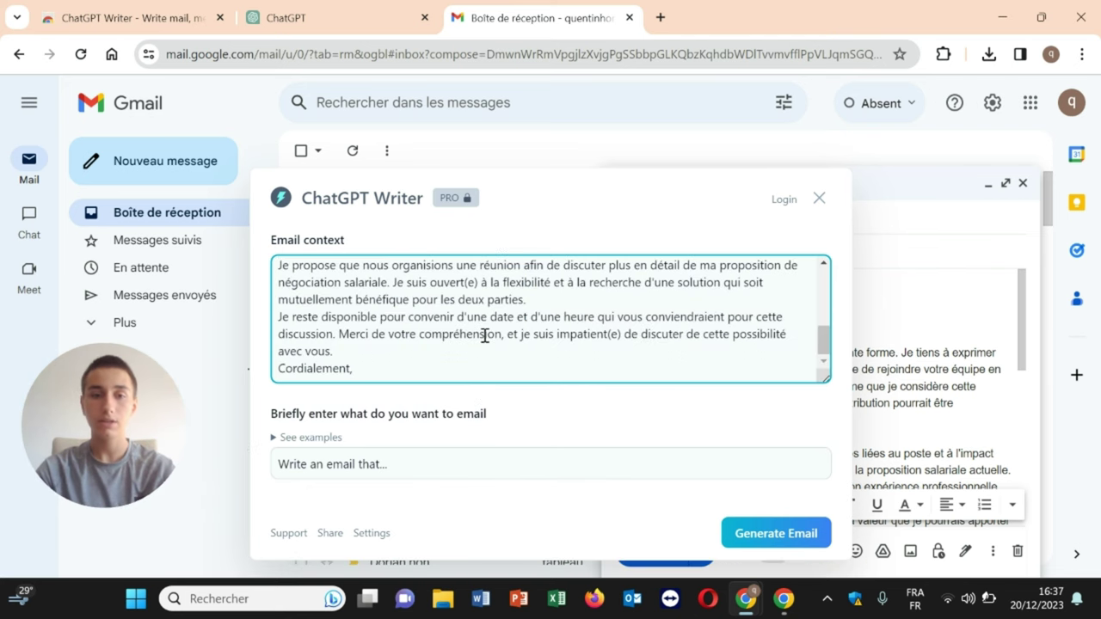
Step: Replace the default prompt with "Ecris un email en disant que ce n'est pas possible" and generate the reply
click(418, 467)
drag(411, 467, 273, 468)
key(Caps_Lock)
text(E)
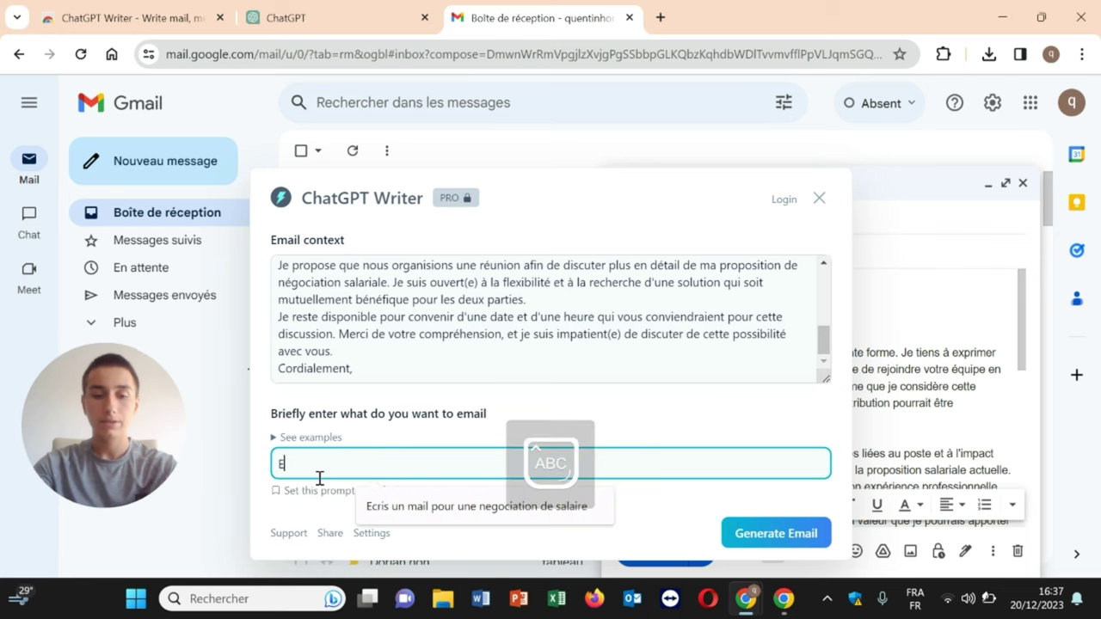
key(Caps_Lock)
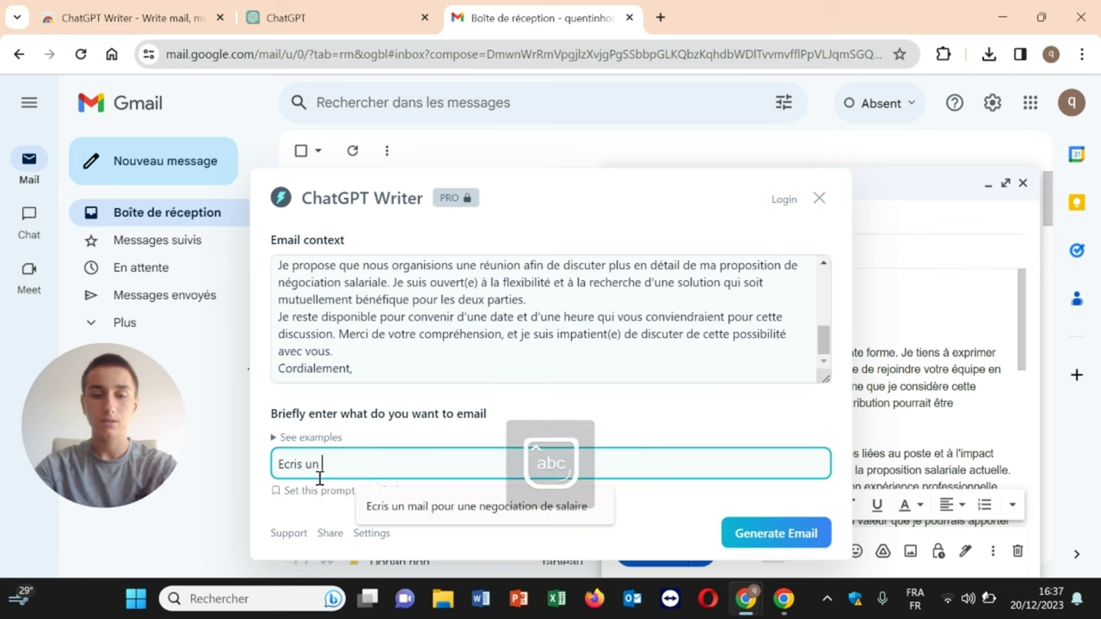
text(email)
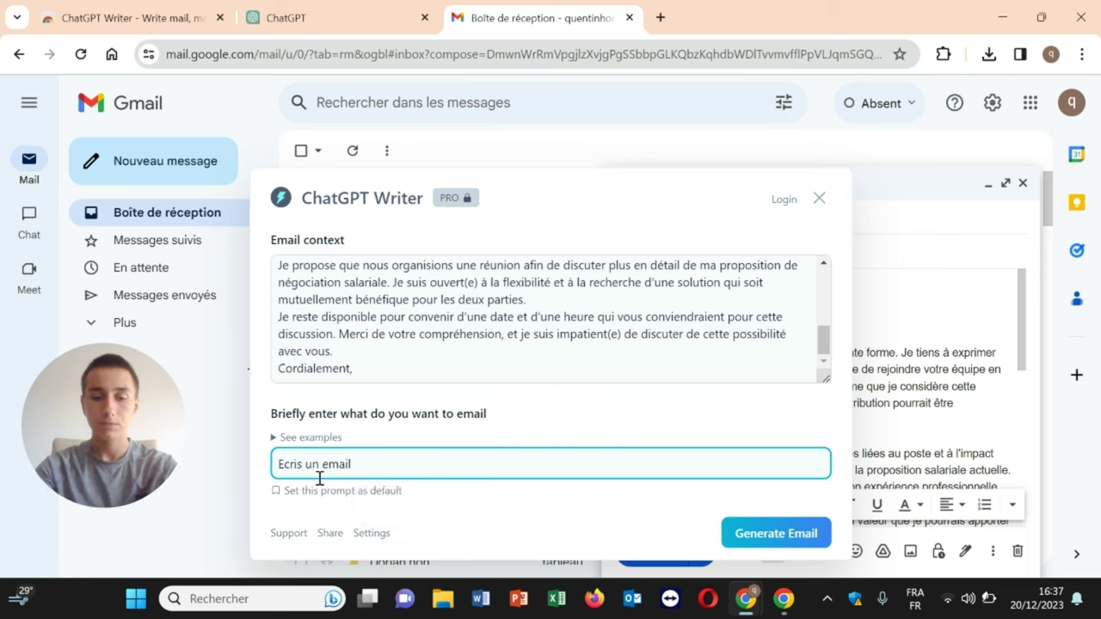
text( en di)
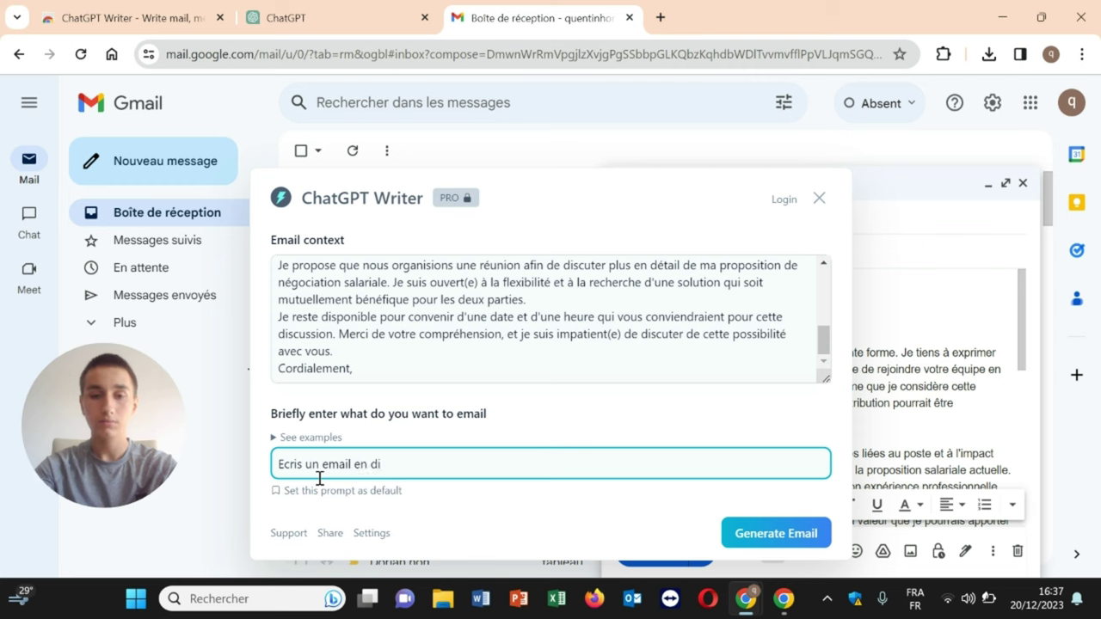
text(sant qu)
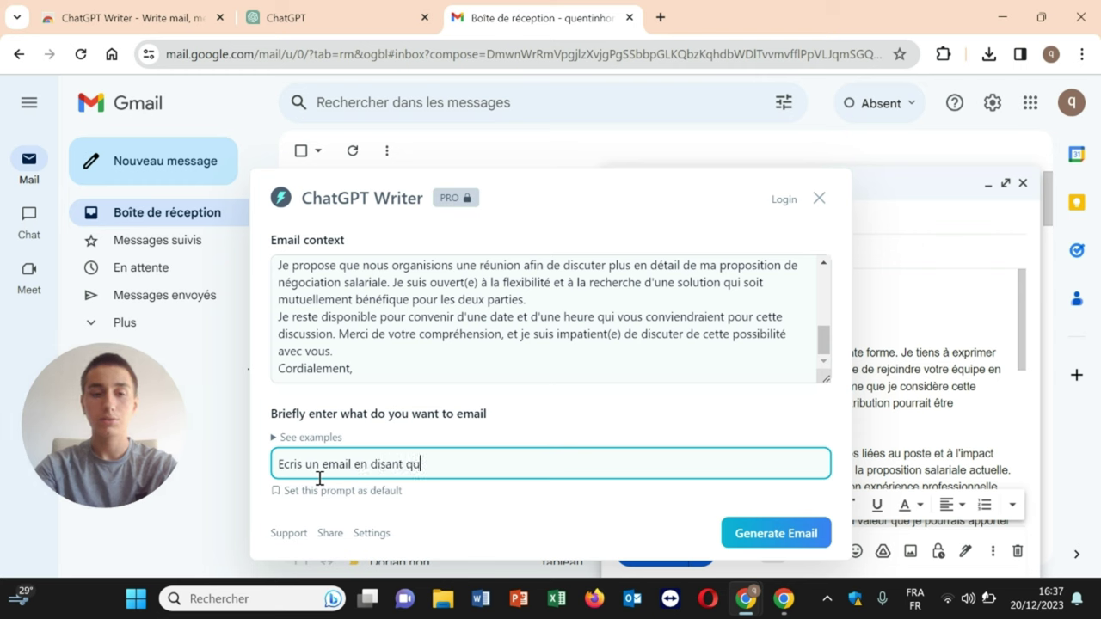
text(e ce )
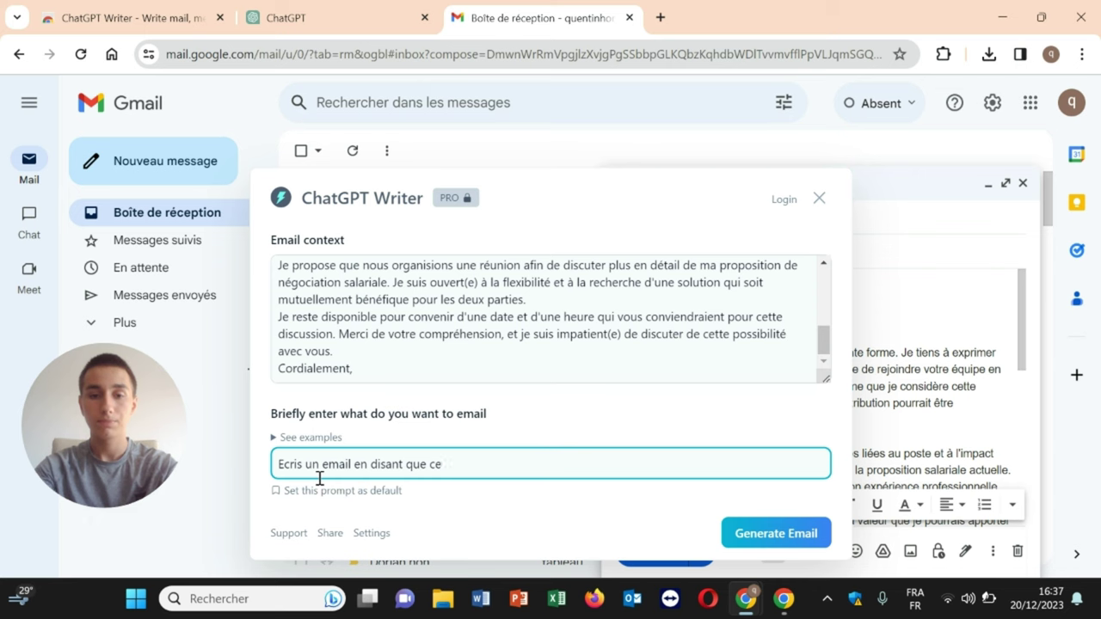
text(n'est )
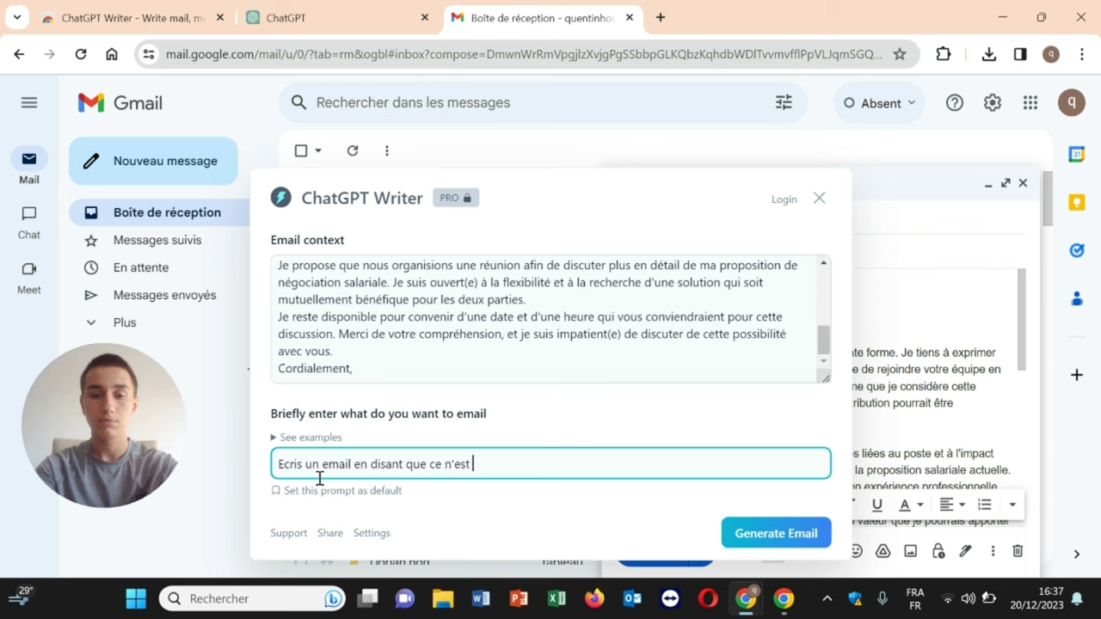
text(pas possible)
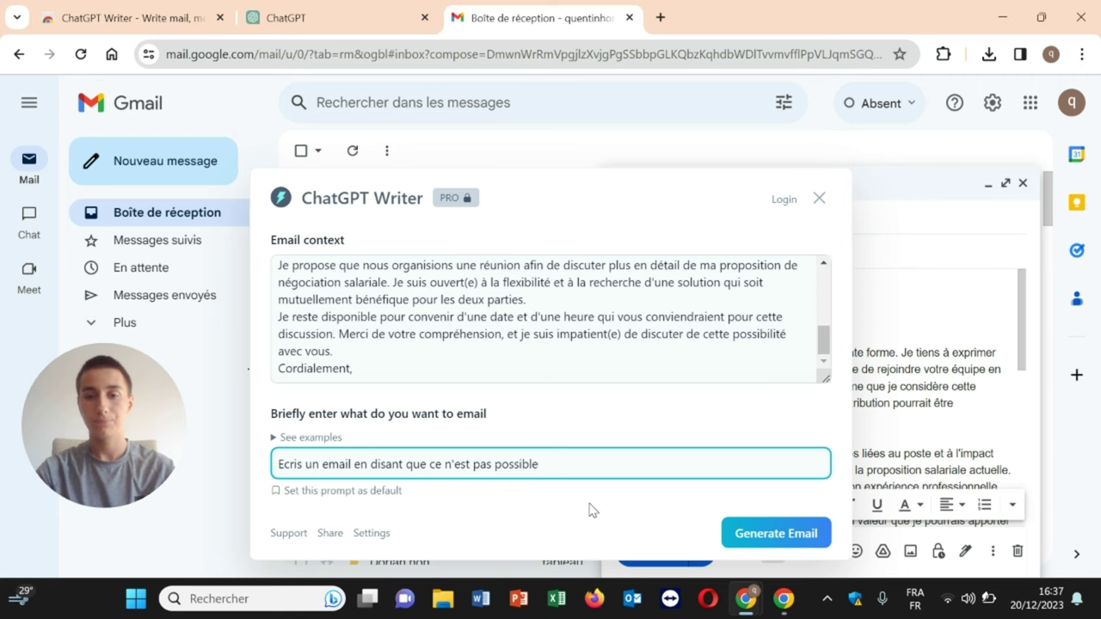
click(731, 546)
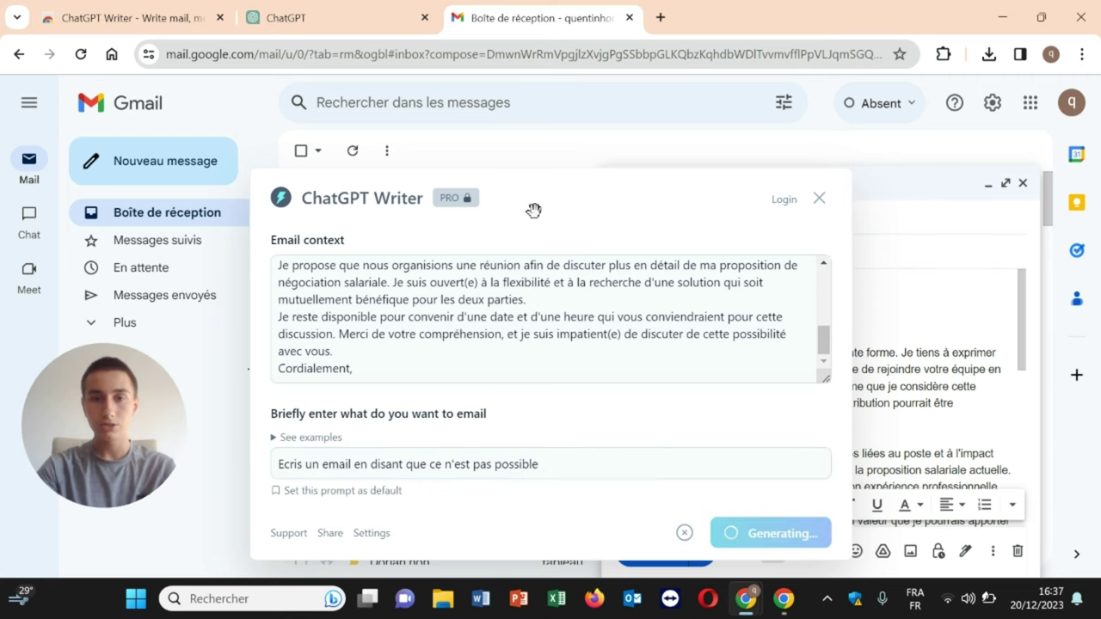
Step: Move the ChatGPT Writer window higher and read the generated reply through to its signature, comparing it with the email context
drag(577, 184, 571, 107)
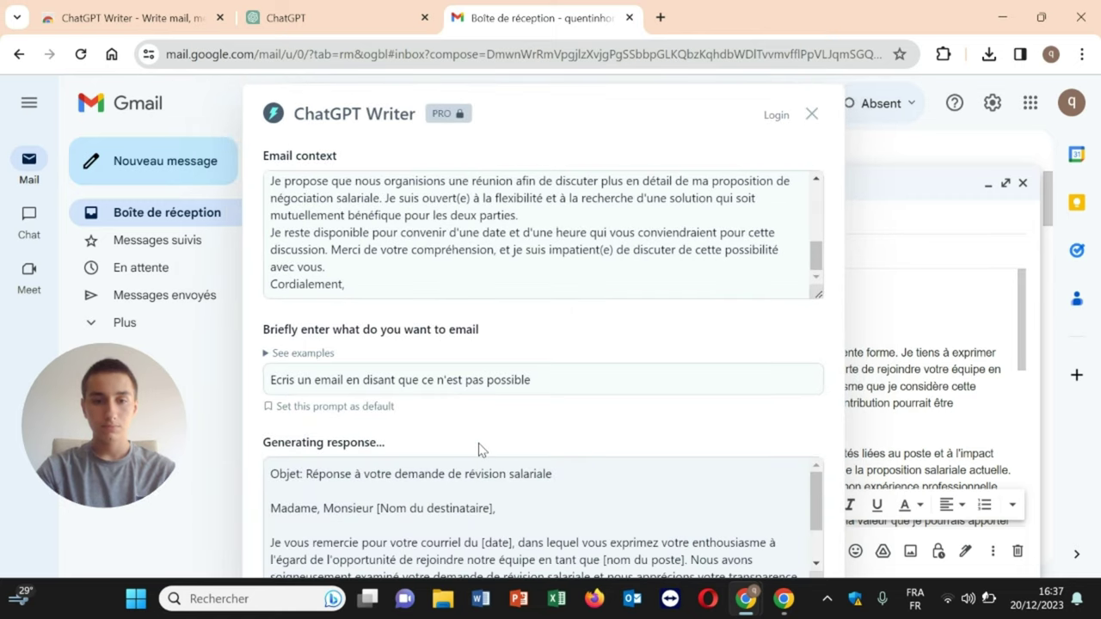
scroll(568, 509, down, 1)
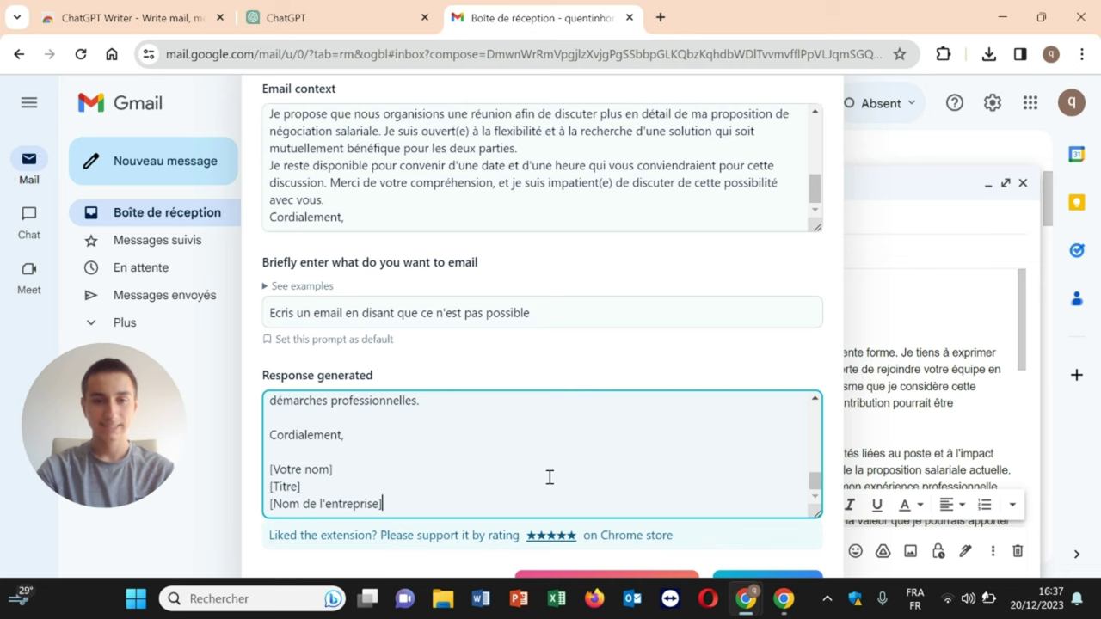
scroll(549, 478, up, 10)
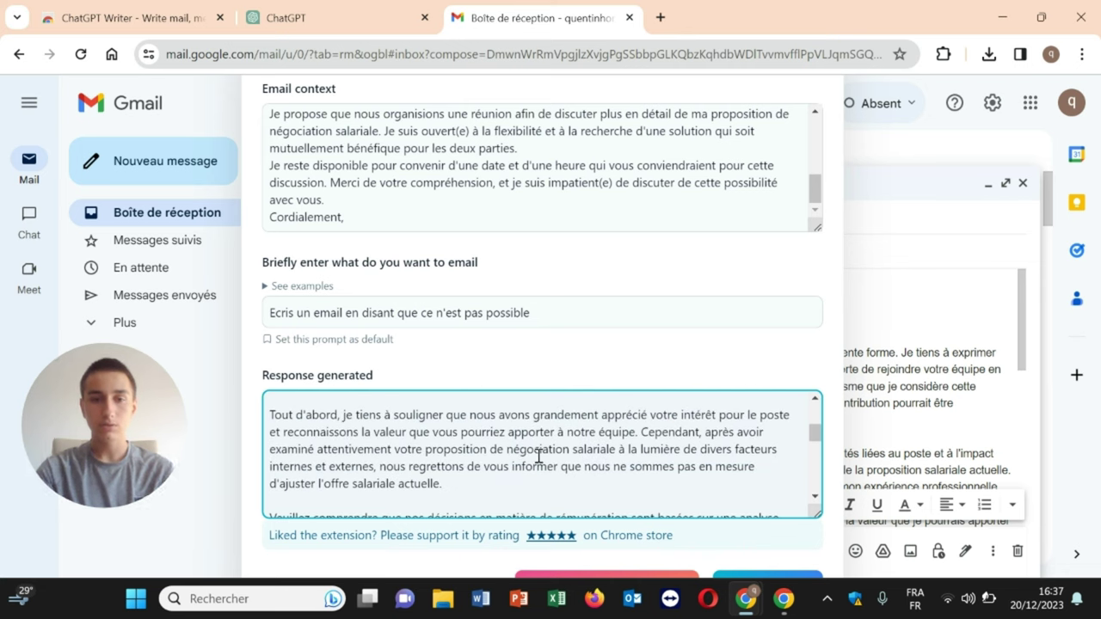
scroll(538, 456, down, 1)
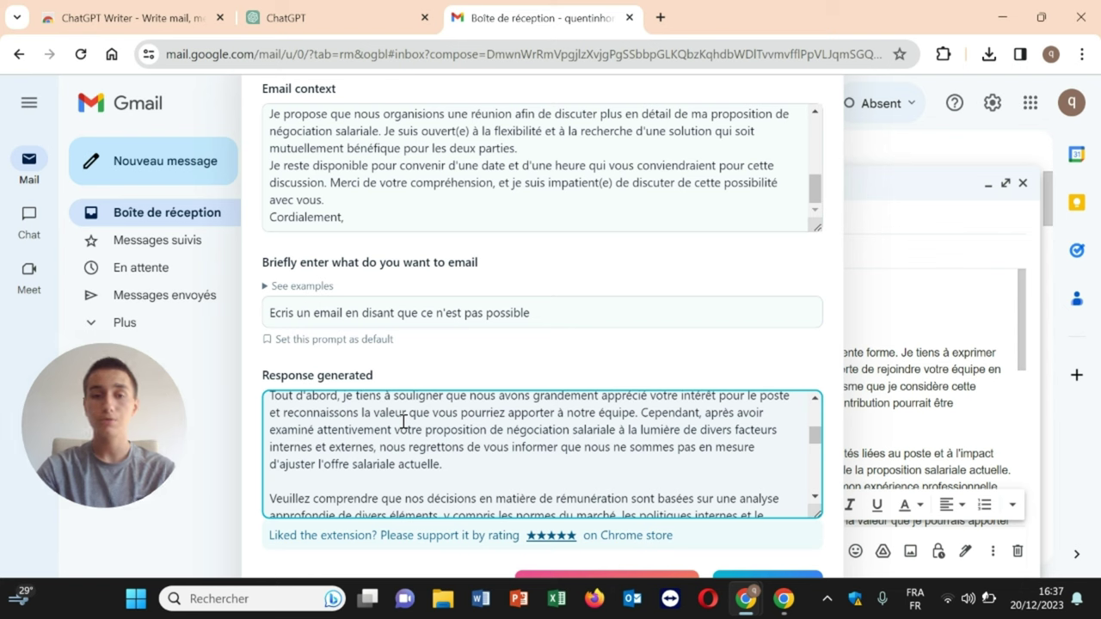
scroll(403, 422, down, 1)
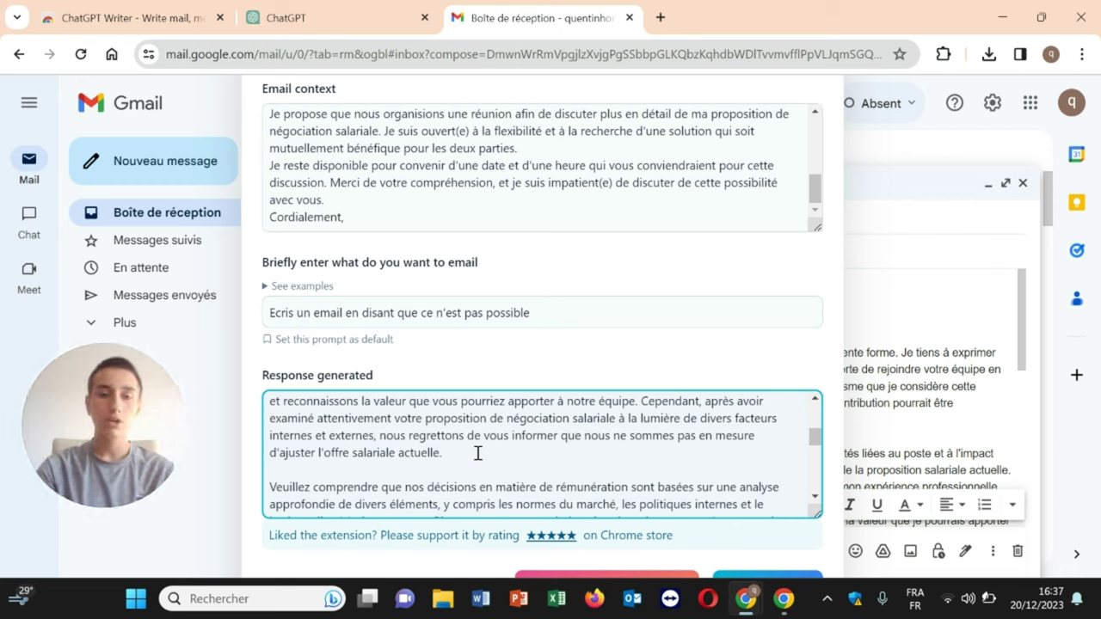
scroll(479, 453, down, 4)
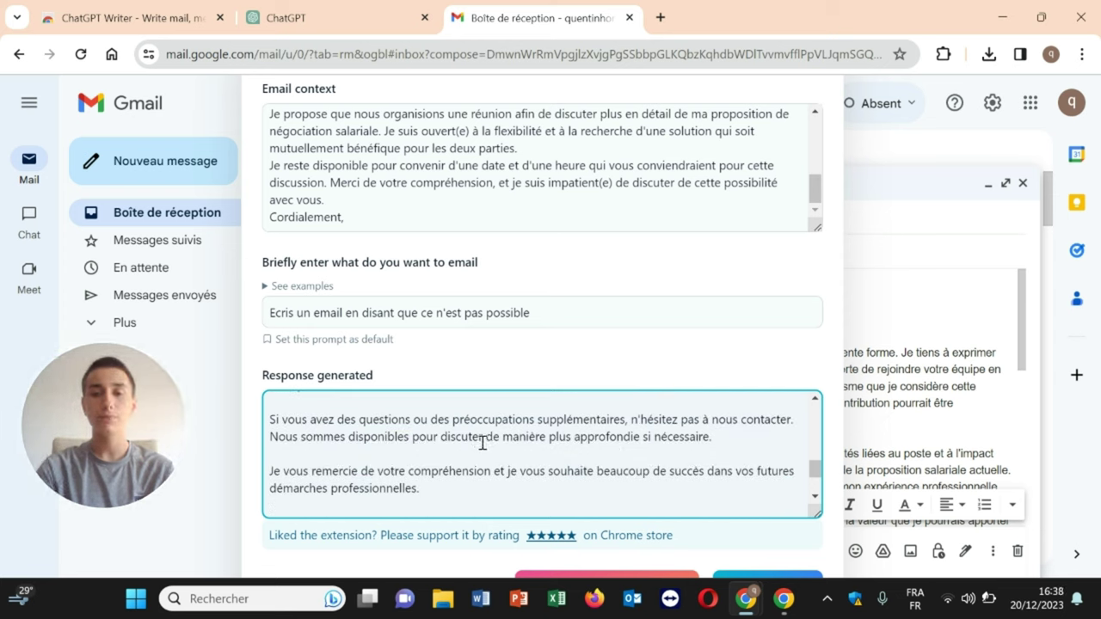
scroll(483, 443, down, 2)
scroll(483, 443, up, 3)
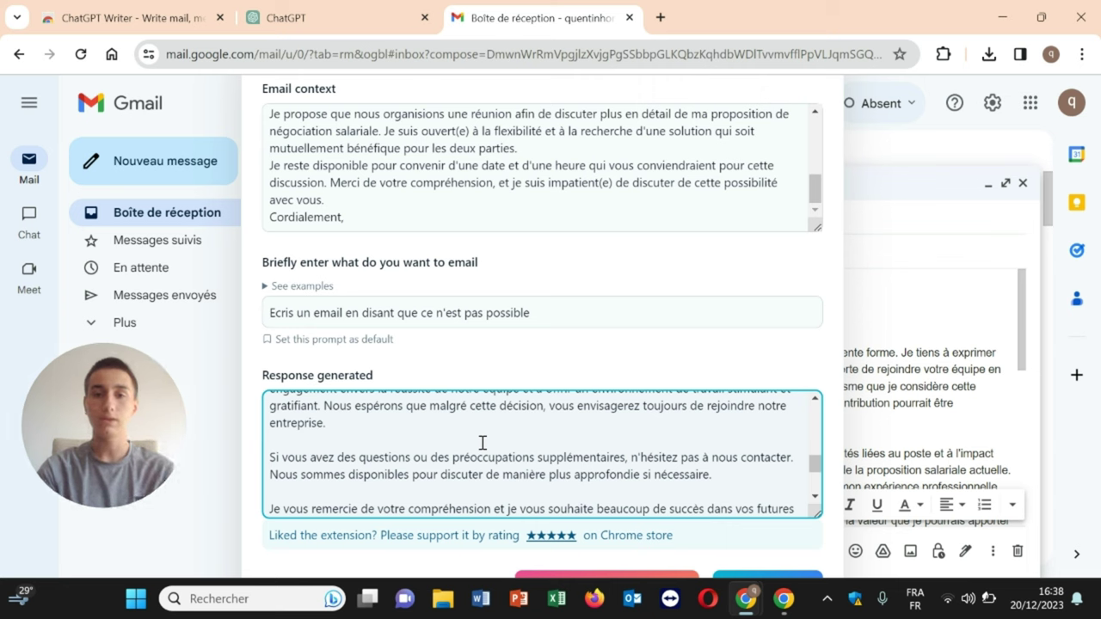
scroll(555, 456, down, 1)
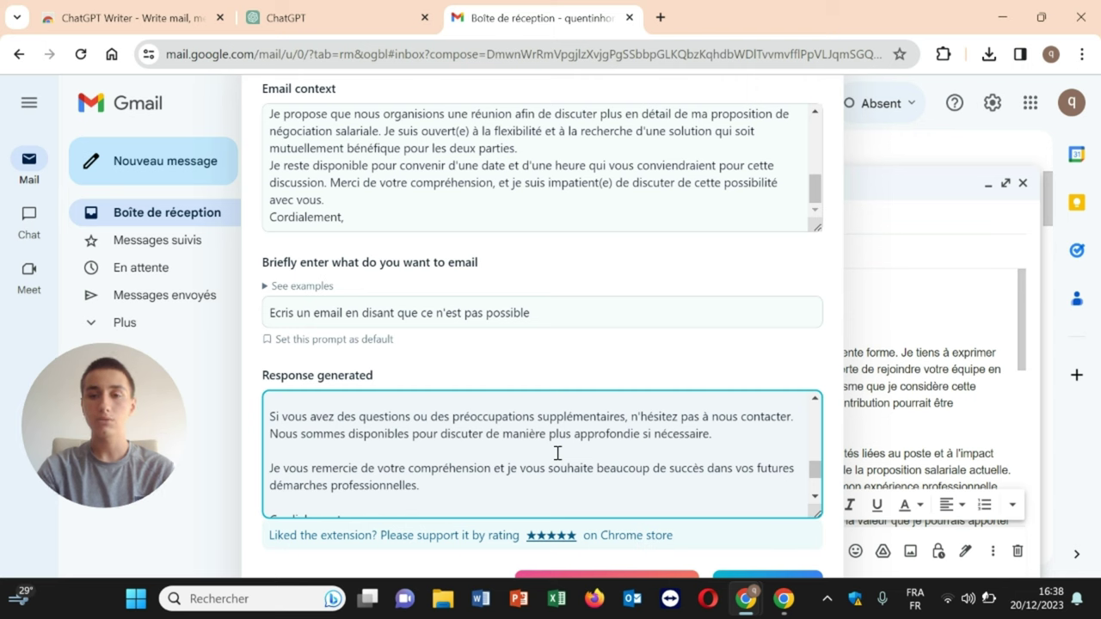
click(459, 95)
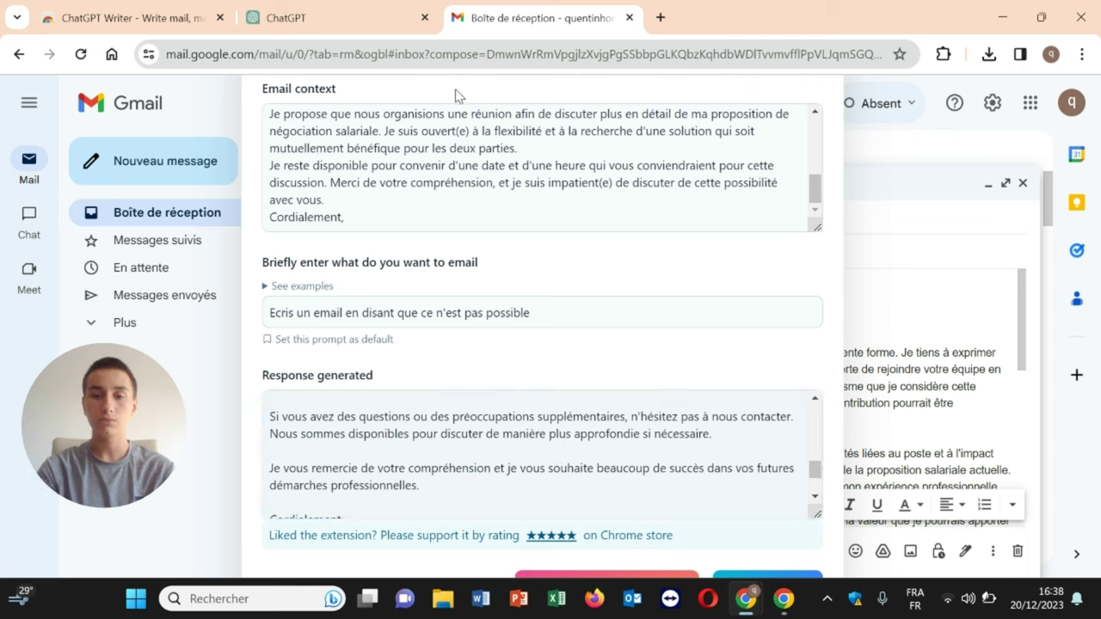
click(548, 172)
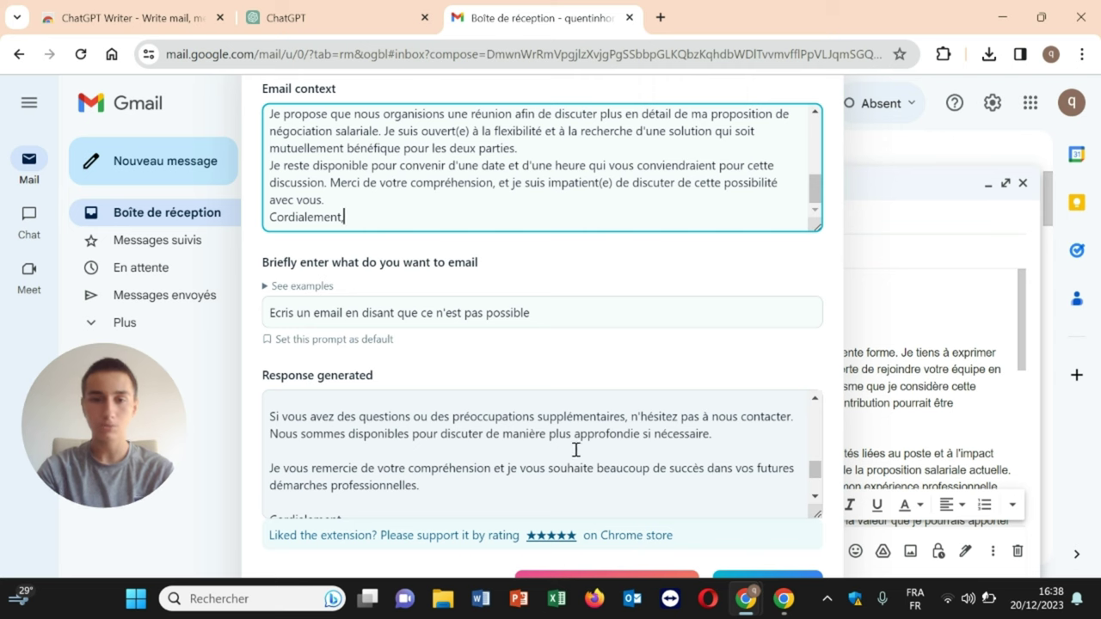
scroll(575, 450, down, 2)
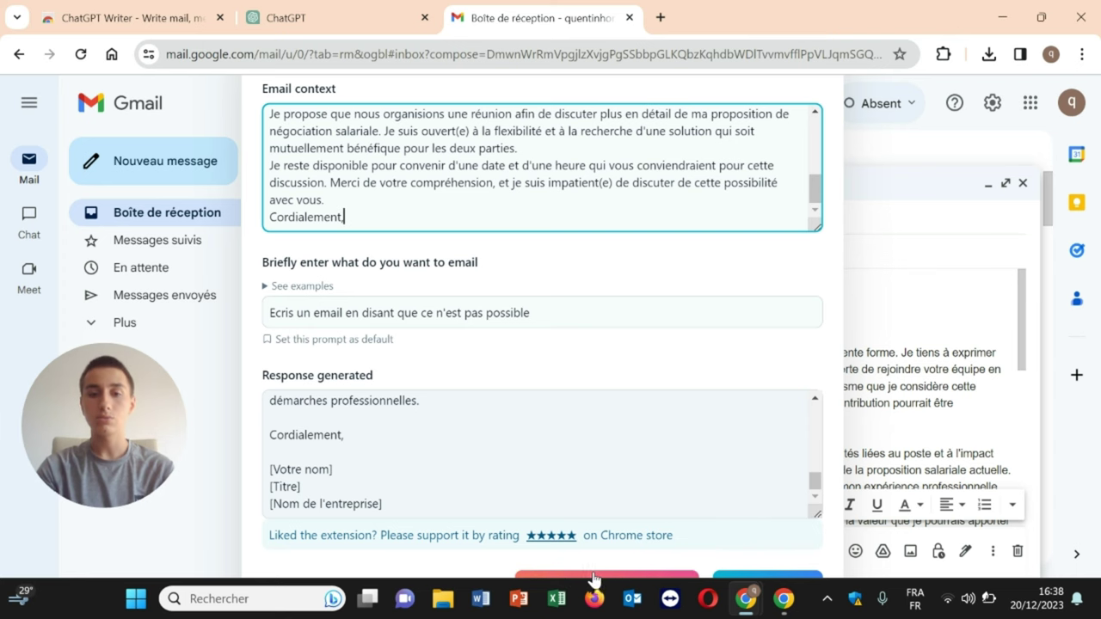
Step: Insert the generated reply into the Gmail draft and look through the message body
click(668, 585)
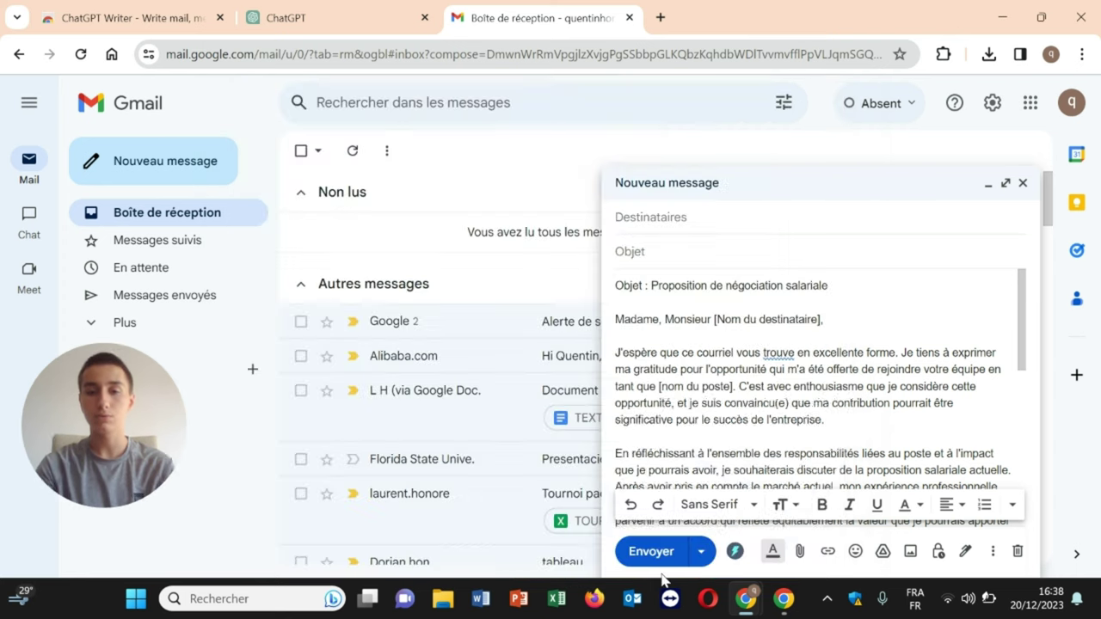
scroll(823, 400, up, 3)
scroll(823, 400, down, 5)
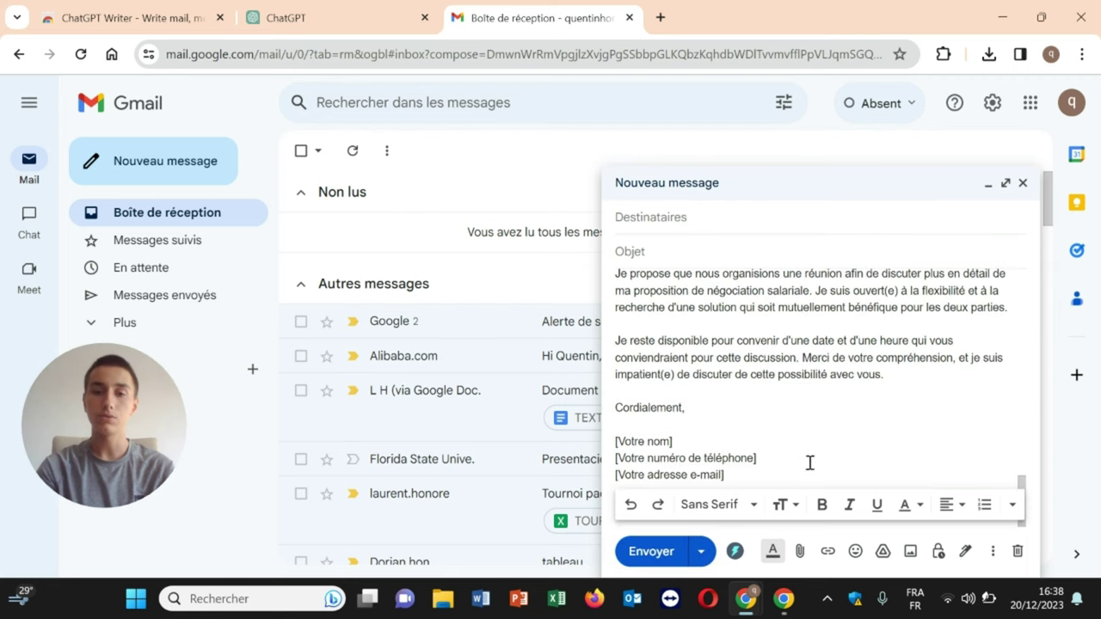